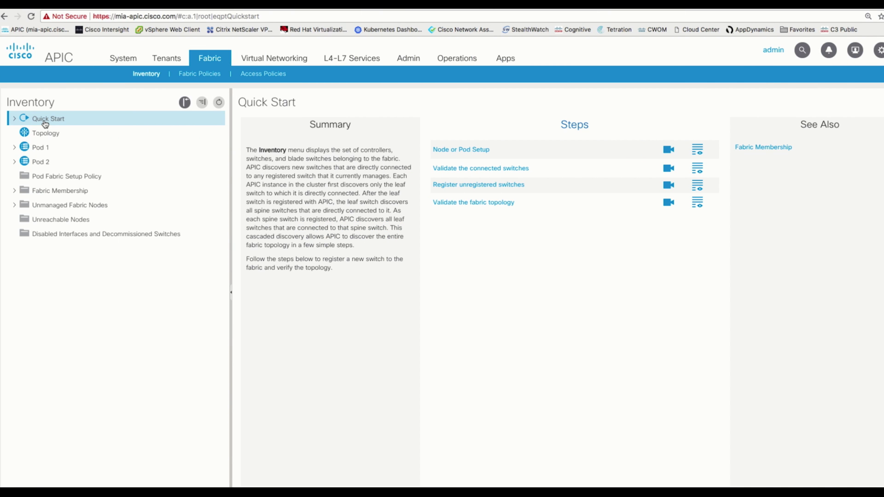
Start Setup Remote Leaf from Node or Pod Setup for pod 2 with remote TEP pool 3.
left_click(15, 119)
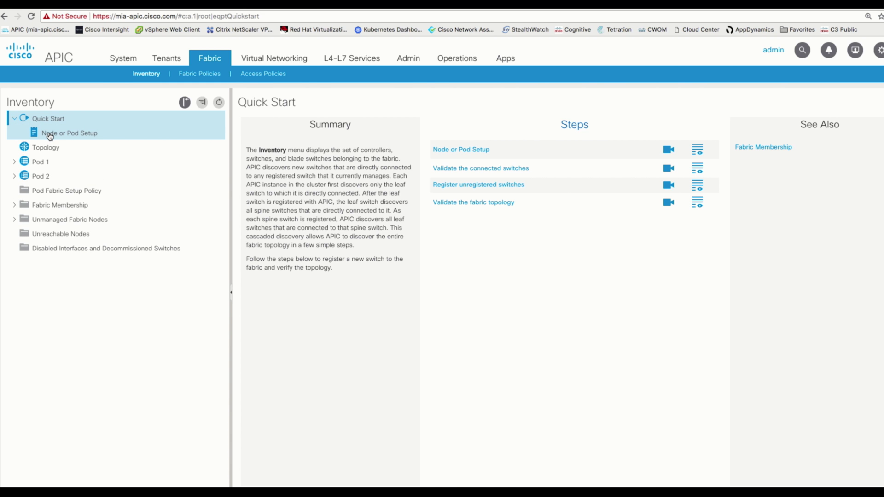
left_click(49, 136)
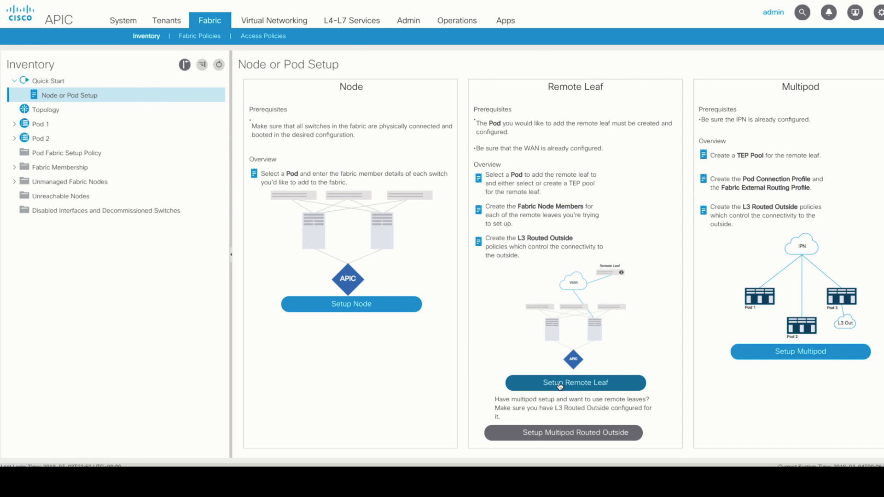
left_click(560, 385)
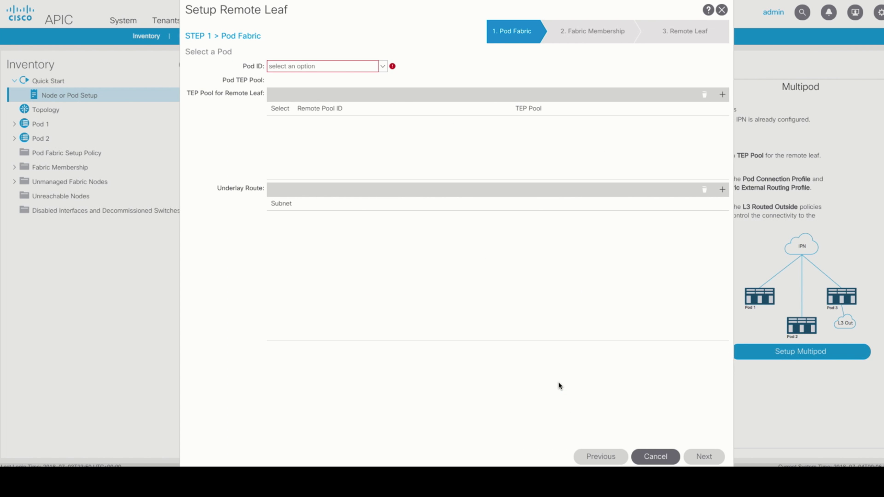
left_click(382, 68)
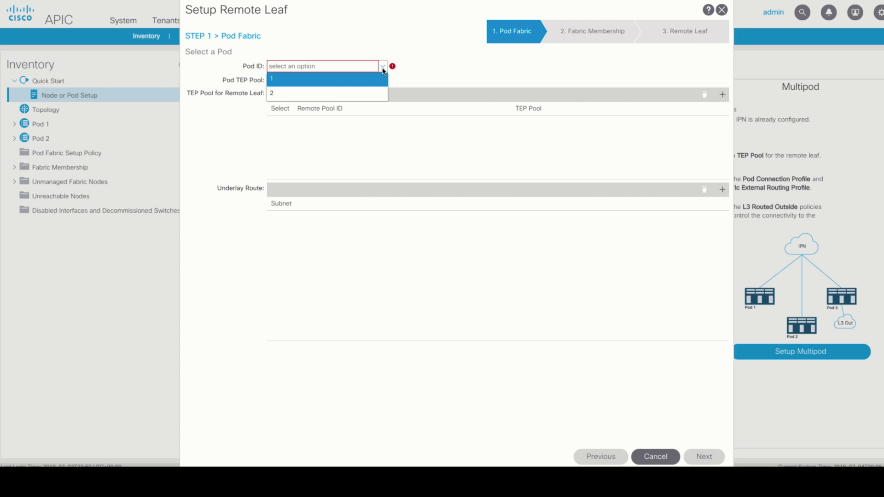
left_click(284, 93)
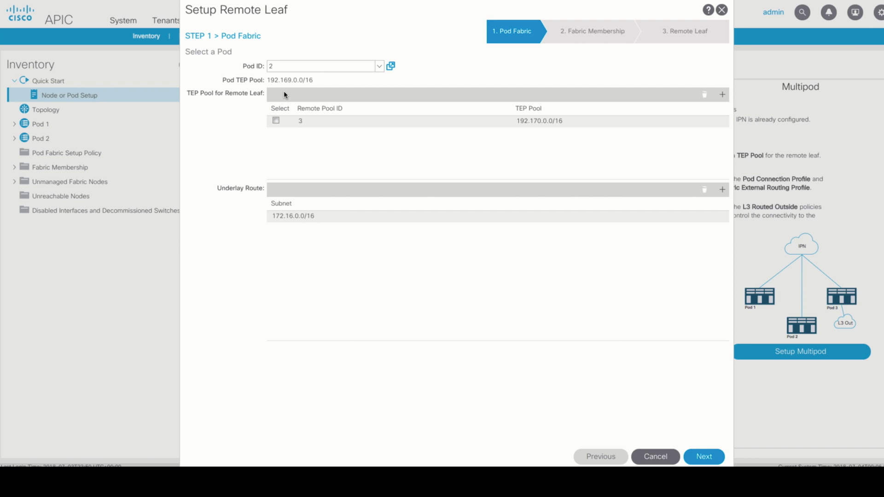
left_click(276, 122)
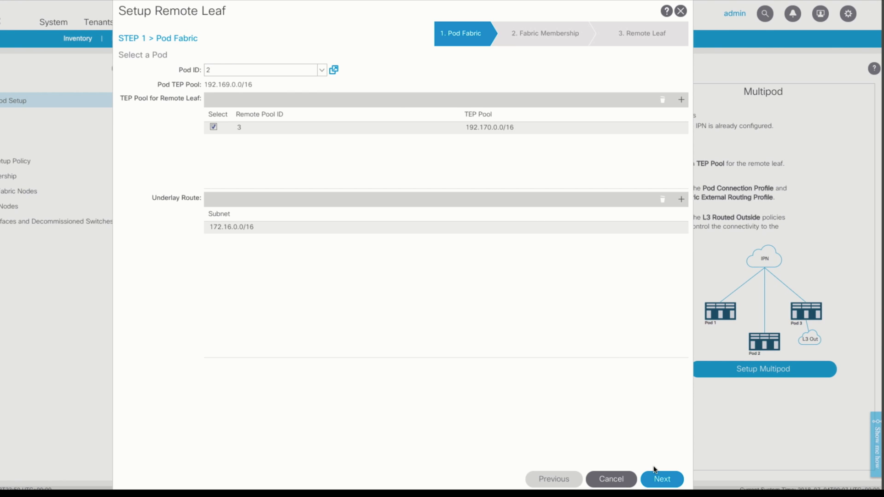
left_click(658, 479)
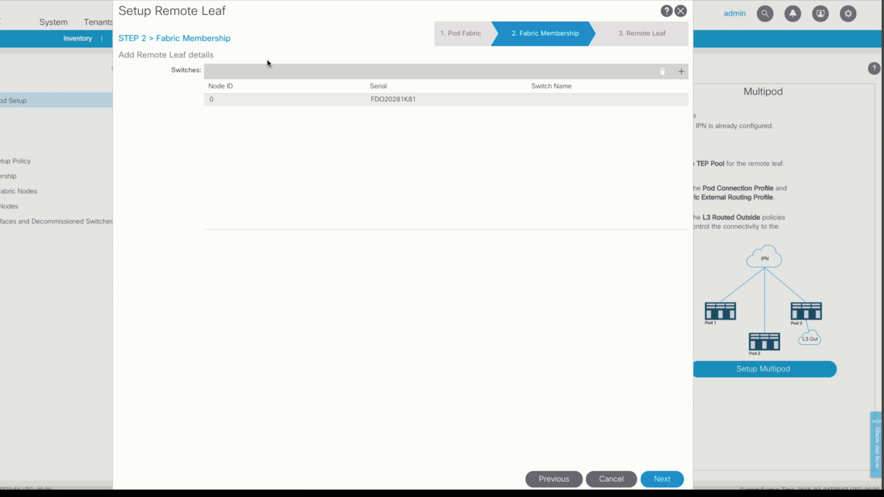
Give the discovered switch node ID 121 and the name RemoteLeaf121.
double_click(215, 99)
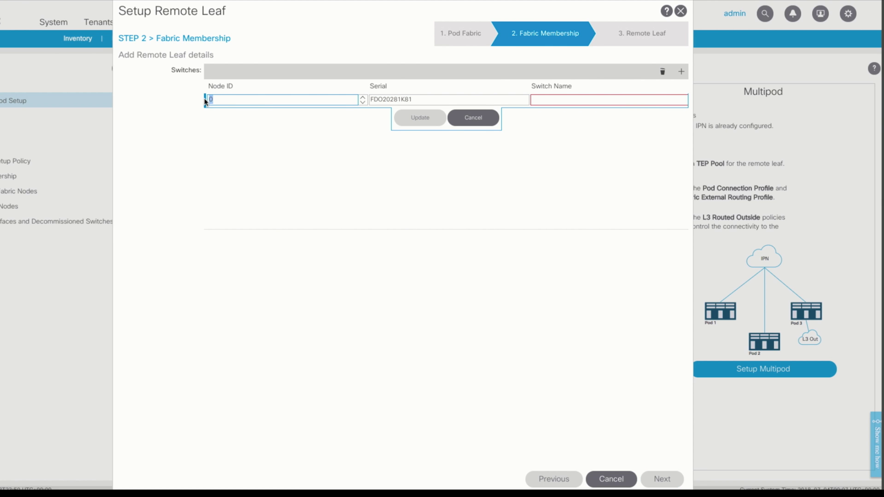
key("BackSpace")
type("121")
left_click(553, 100)
type("RemoteLeaf121")
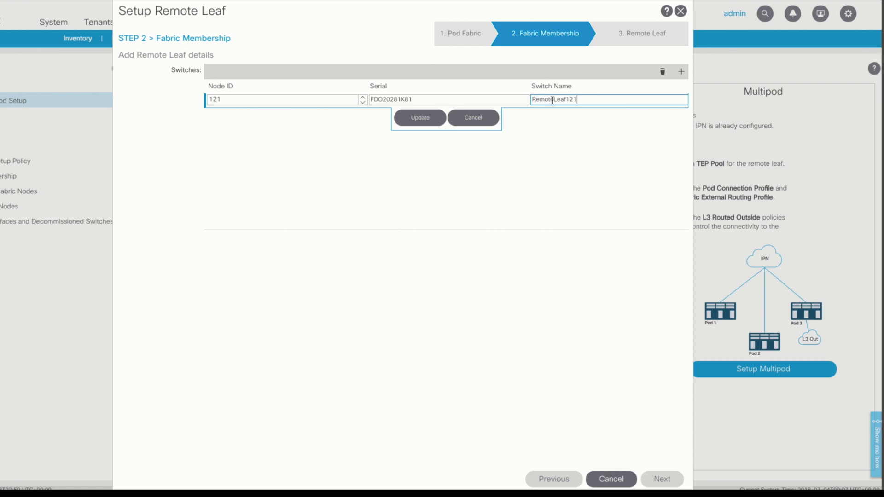
left_click(420, 118)
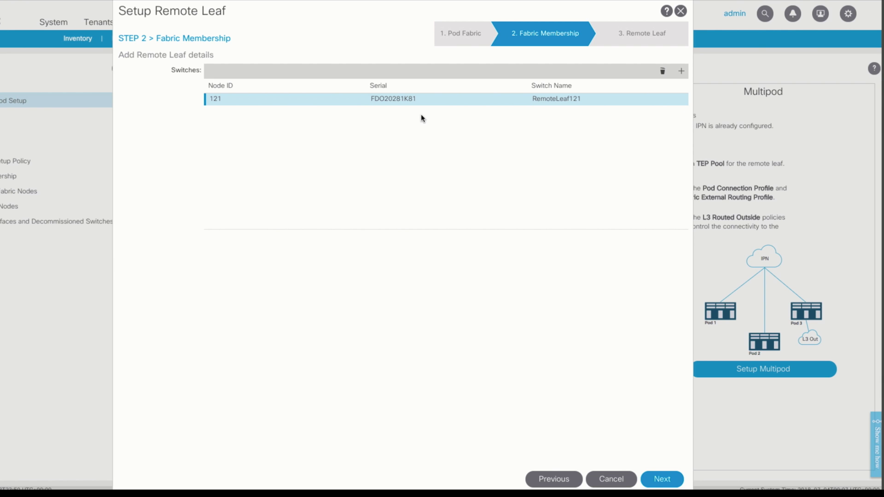
left_click(666, 479)
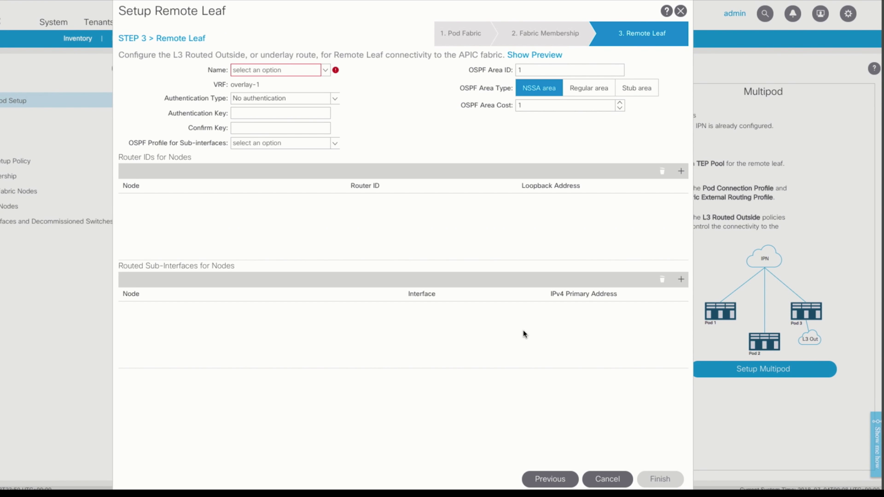
Name the routed outside OSPF_LEAF121 with regular OSPF area 0 and the OSPFRLeaf interface profile.
left_click(269, 70)
type("OSPF_LEA")
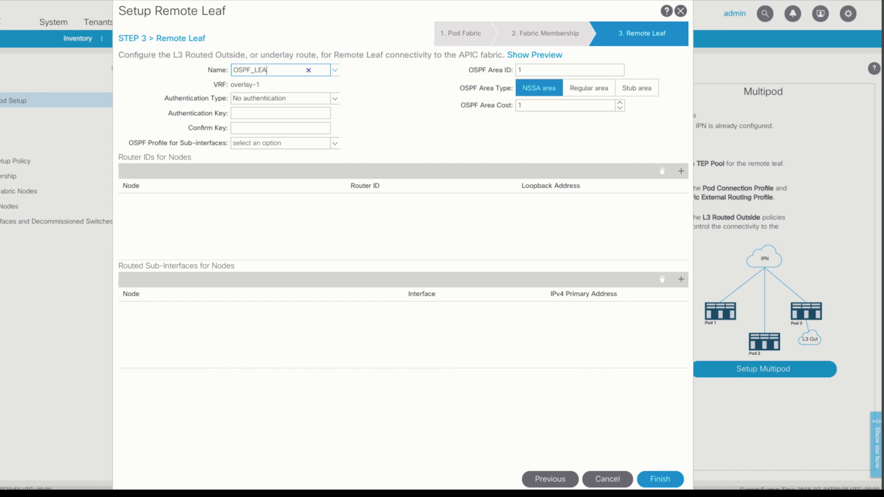
type("F121")
left_click(530, 70)
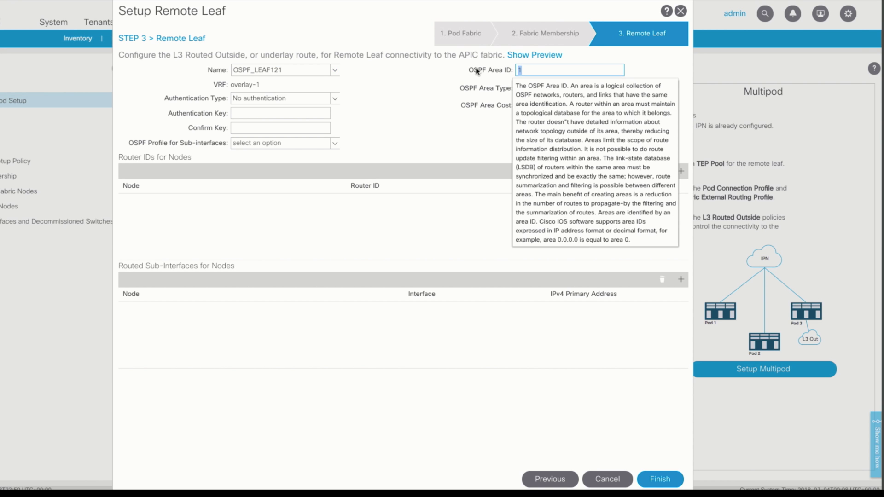
key("BackSpace")
type("0")
left_click(588, 88)
left_click(281, 143)
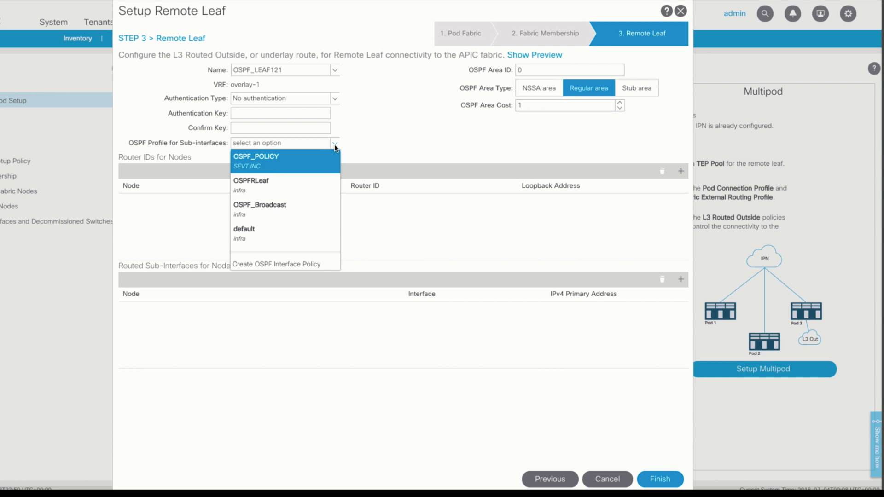
left_click(262, 188)
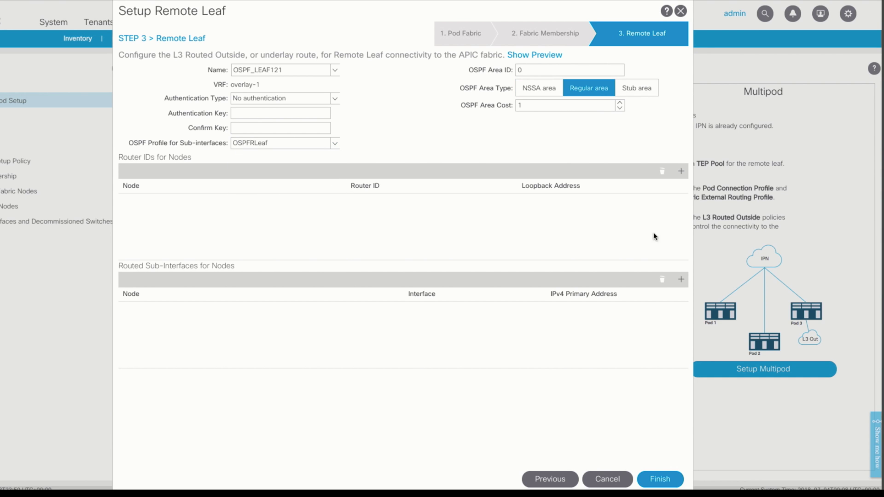
Add router ID 121.121.121.121 with loopback 121.121.121.121 for Node-121.
left_click(681, 170)
left_click(343, 200)
left_click(143, 210)
key("Tab")
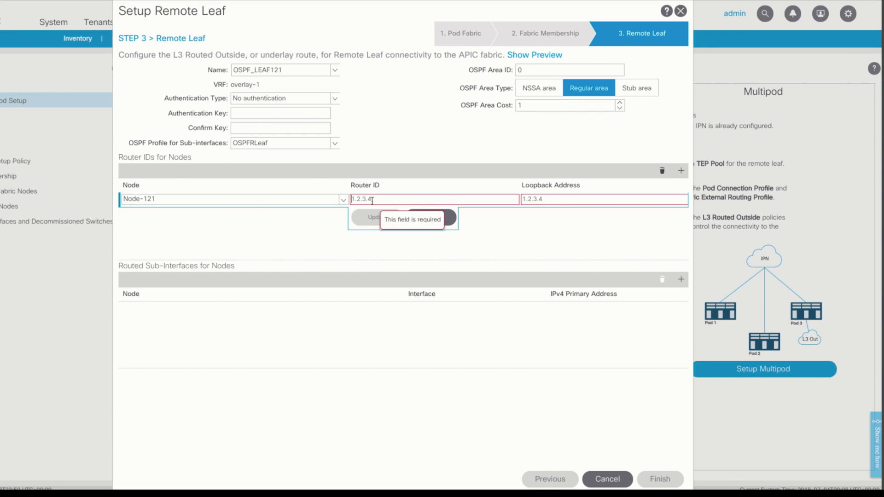
type("121.121.121.121")
key("Tab")
type("121.121.121.121")
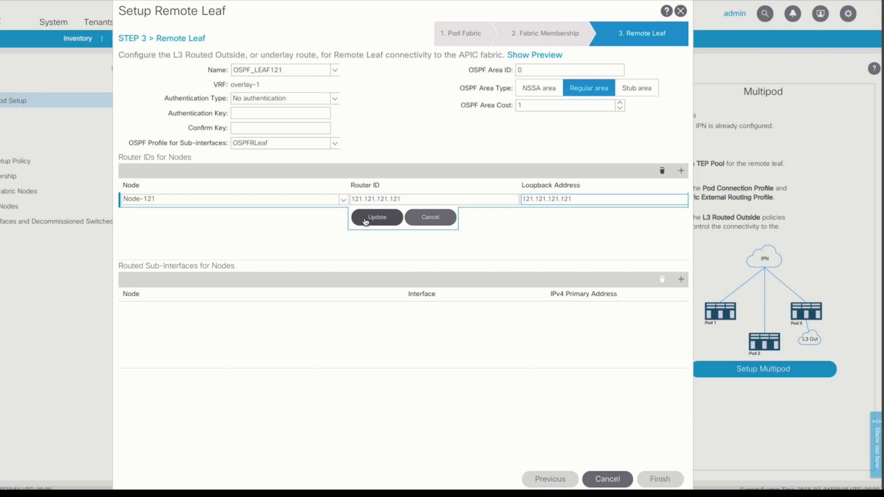
key("Return")
Add routed sub-interface 1/52 at 172.16.12.1/24 and finish the remote leaf setup.
type("1/52")
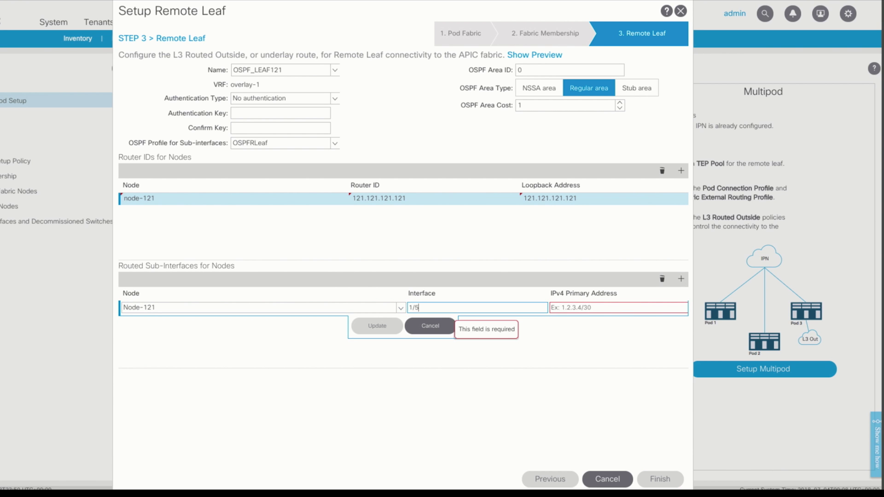
key("Tab")
type("172.16.12.1/24")
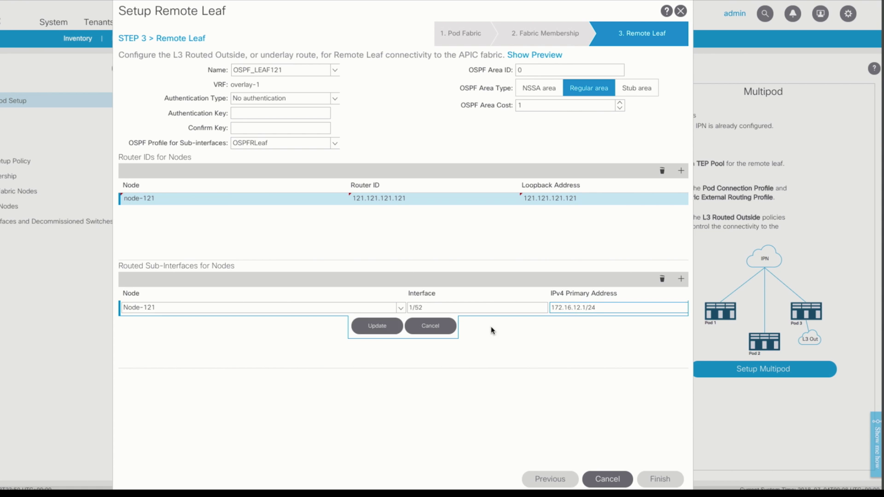
key("Return")
left_click(659, 480)
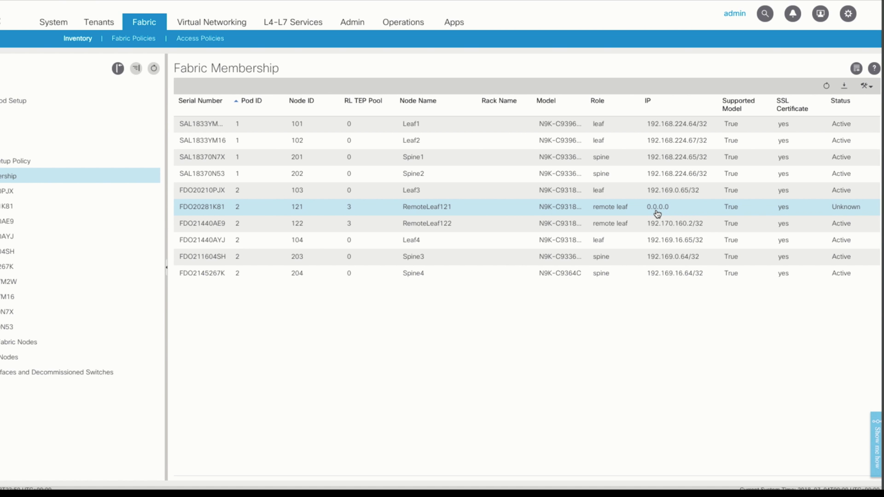
Refresh Fabric Membership until RemoteLeaf121 shows 192.170.16.2/32 and Active status.
left_click(826, 86)
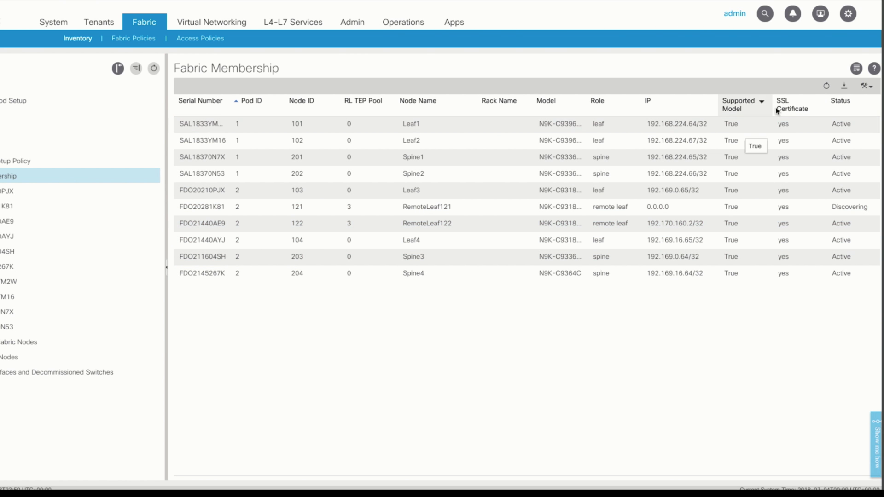
left_click(828, 87)
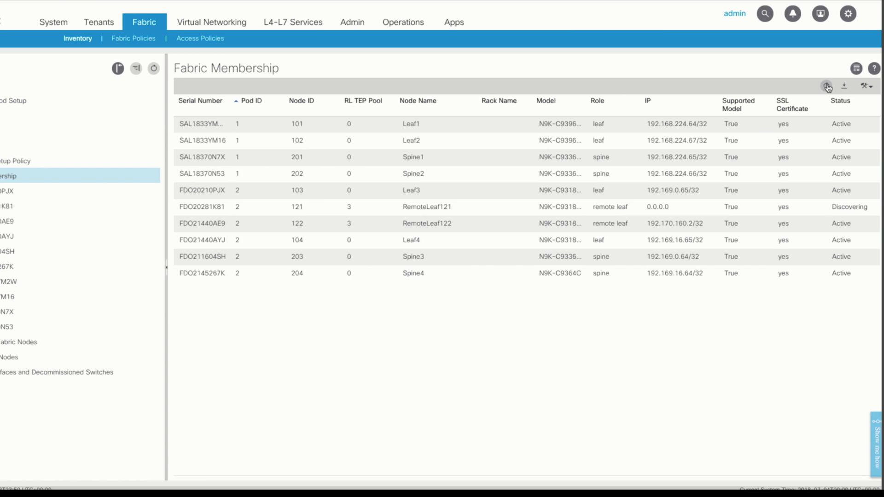
left_click(827, 87)
left_click(827, 87)
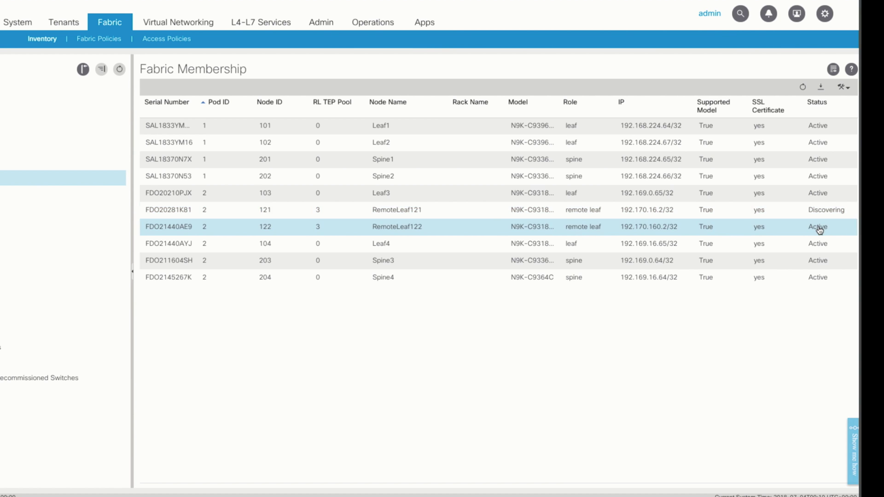
left_click(802, 87)
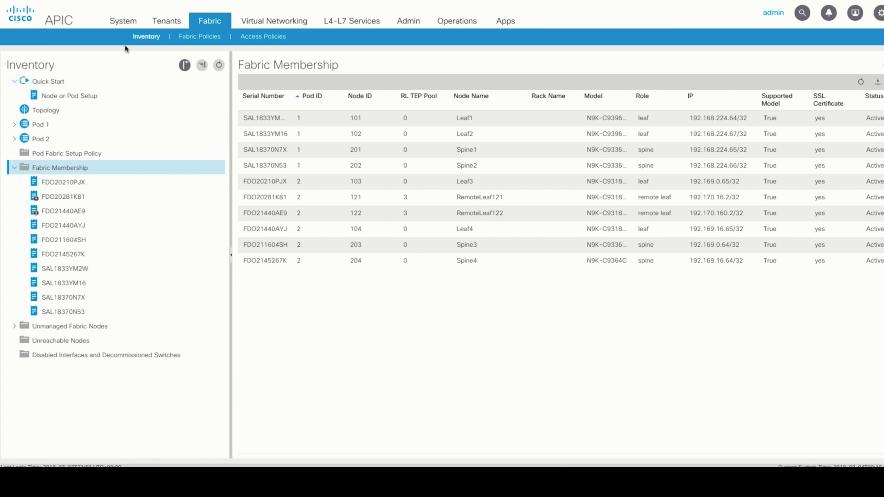
left_click(46, 111)
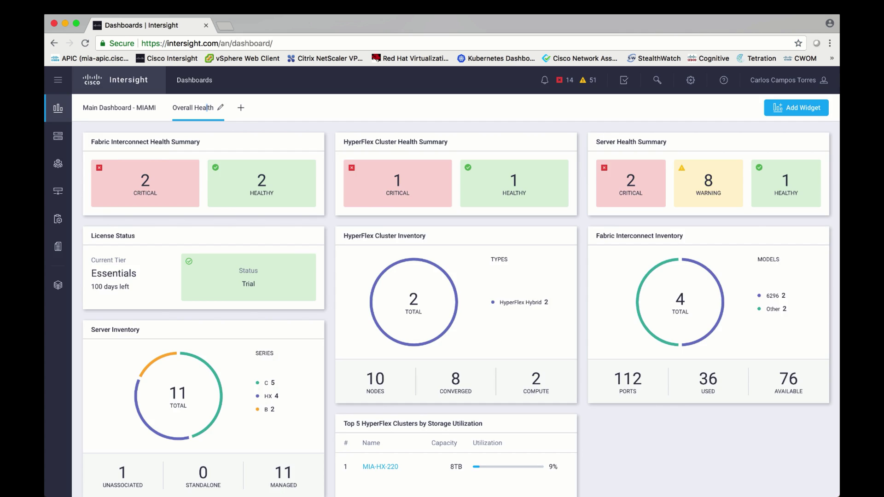
View the HyperFlex-MIA-2 server chassis from the top, then list the HX cluster profiles.
left_click(57, 137)
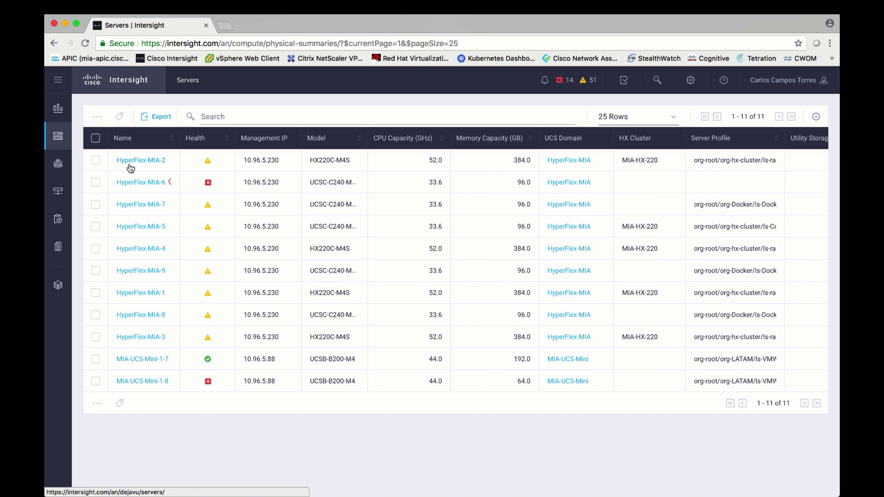
left_click(133, 164)
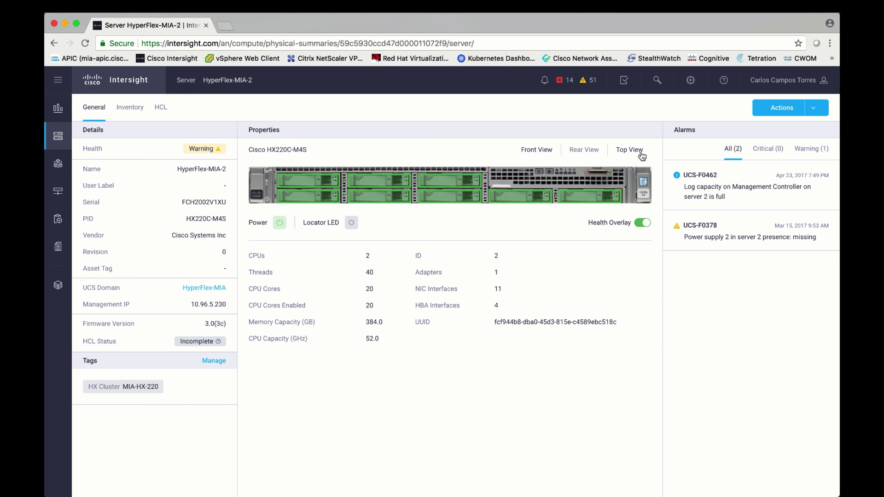
left_click(641, 153)
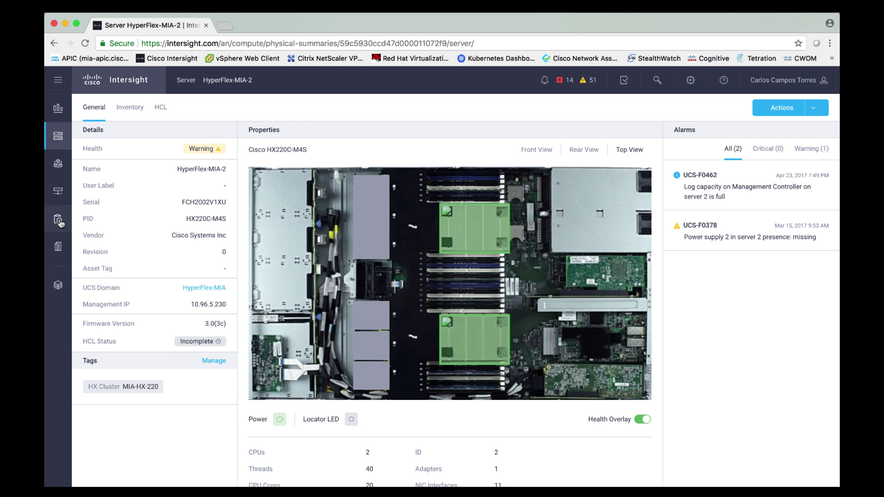
left_click(59, 221)
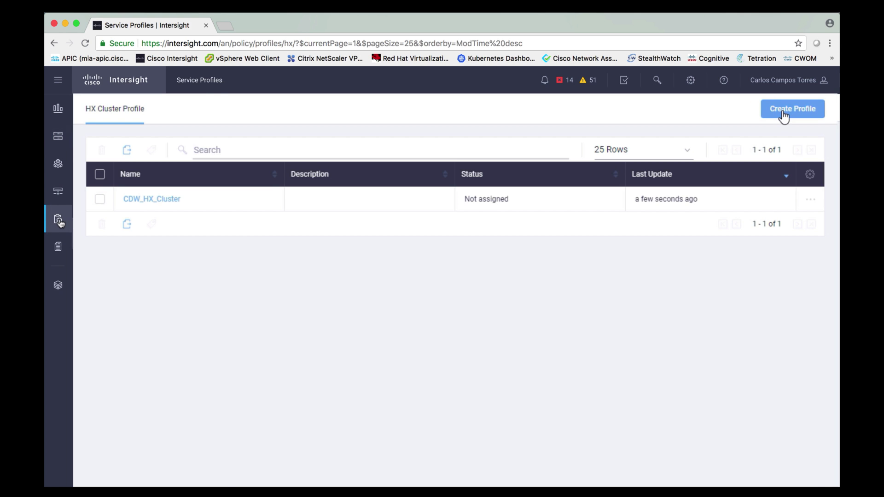
Create HX cluster profile ATL_DIST_001, described 'Distribution Center', tagged city:Atlanta and type:ROBO.
left_click(783, 117)
left_click(343, 138)
type("ATL_DIST")
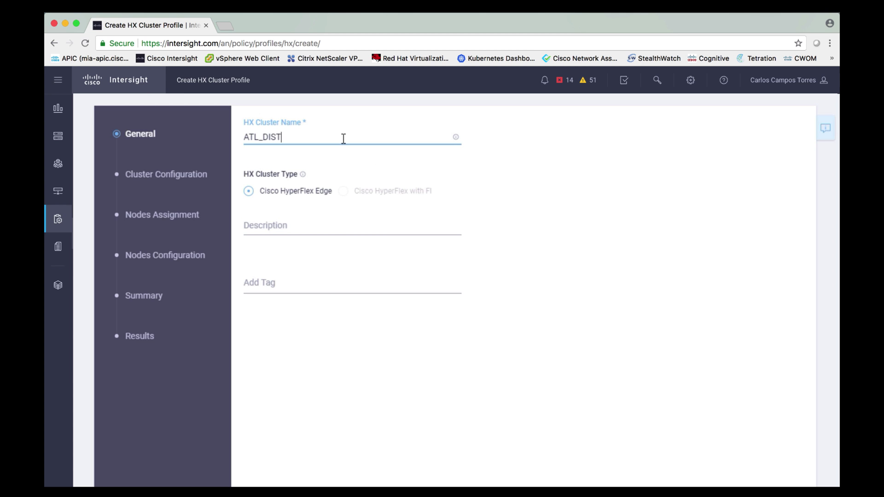
type("_001")
left_click(287, 227)
type("Distribution Center")
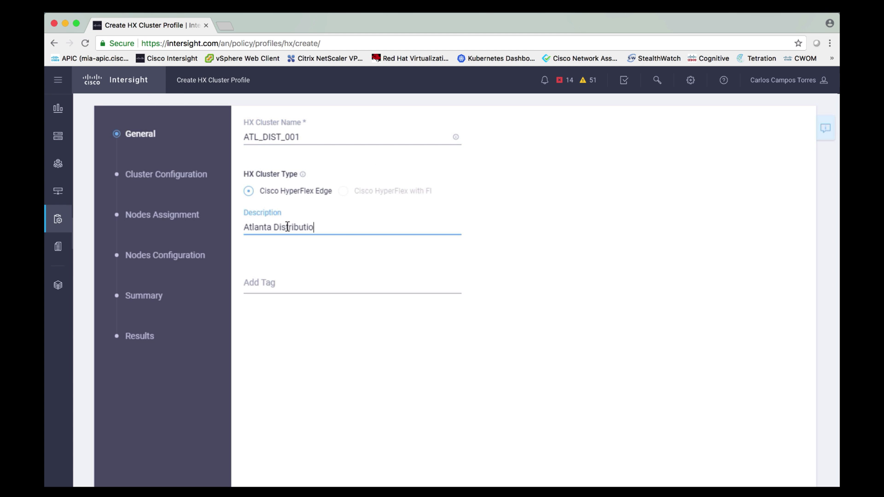
left_click(272, 280)
type("city:Atlanta")
key("Return")
type("type:ROBO")
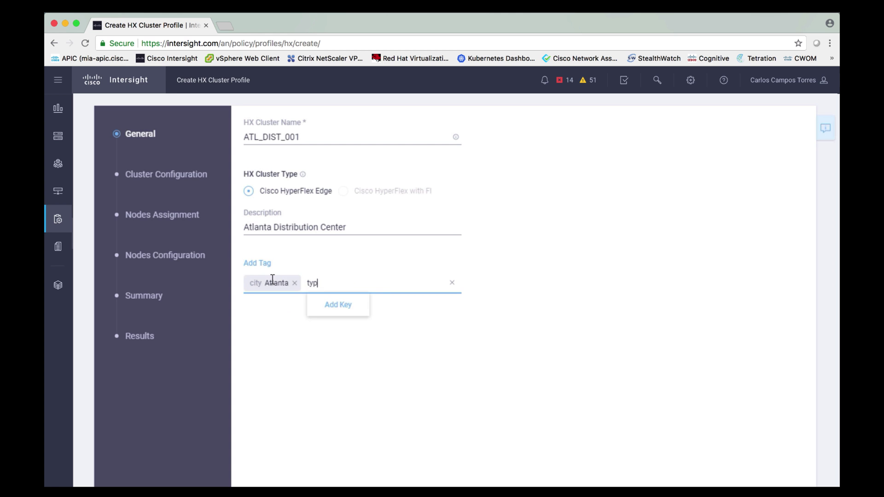
key("Return")
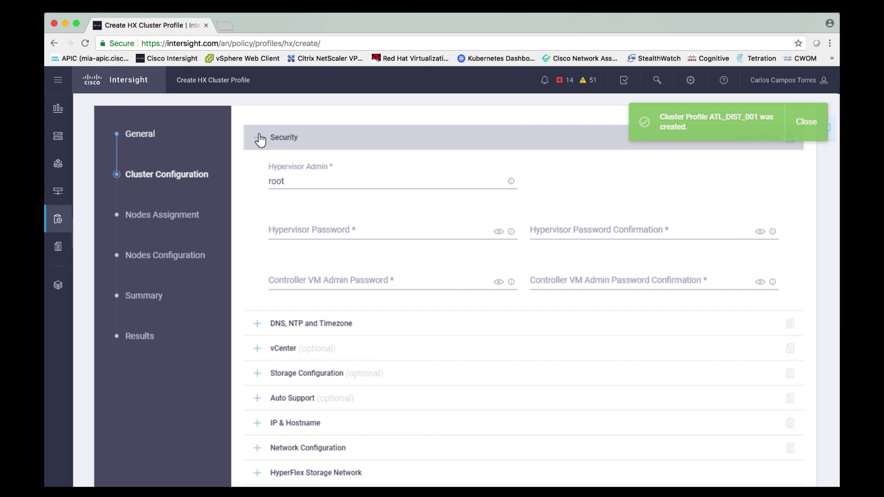
left_click(313, 230)
Enter the cluster passwords and set America/New_York timezone, DNS 10.90.96.23 and NTP 10.90.96.1.
type("********")
key("Tab")
type("********")
key("Tab")
type("***************")
key("Tab")
type("***************")
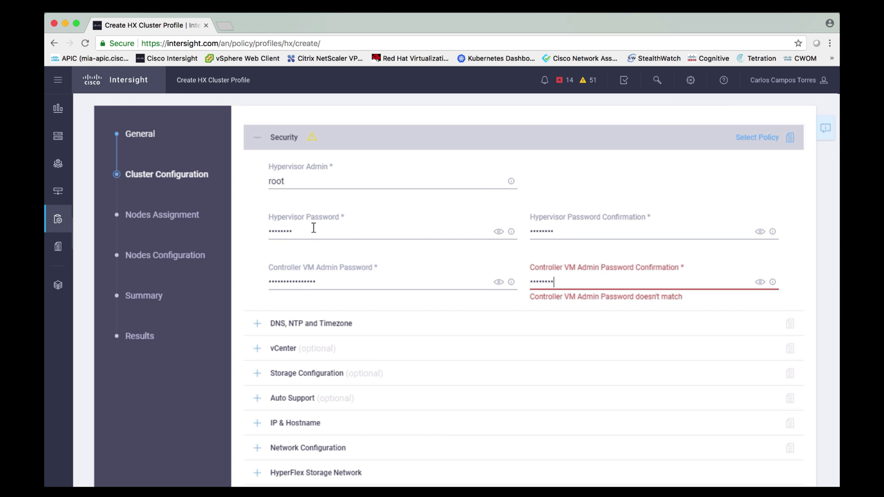
left_click(328, 203)
type("new")
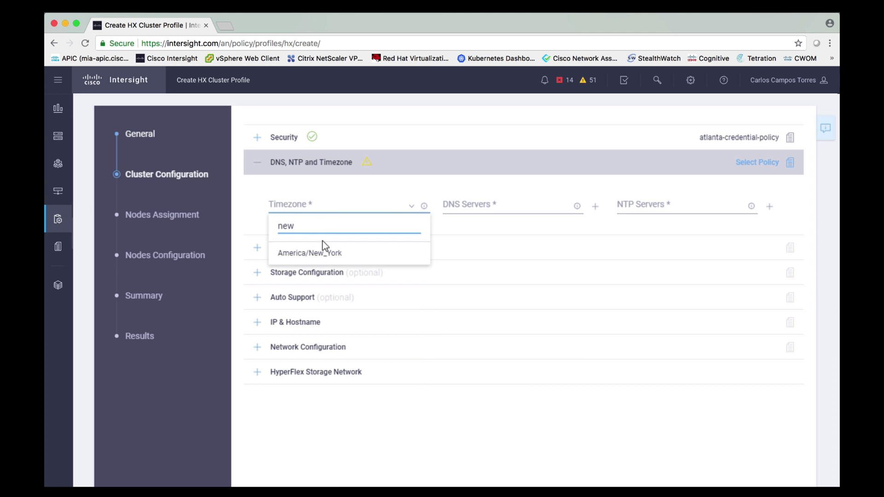
left_click(323, 249)
left_click(459, 205)
type("10.90.96.23")
left_click(654, 206)
type("10.90.96.1")
left_click(732, 168)
Apply Prod-vCenter-Policy and the cluster storage policy, and set the auto support contact e-mail.
left_click(735, 189)
left_click(769, 193)
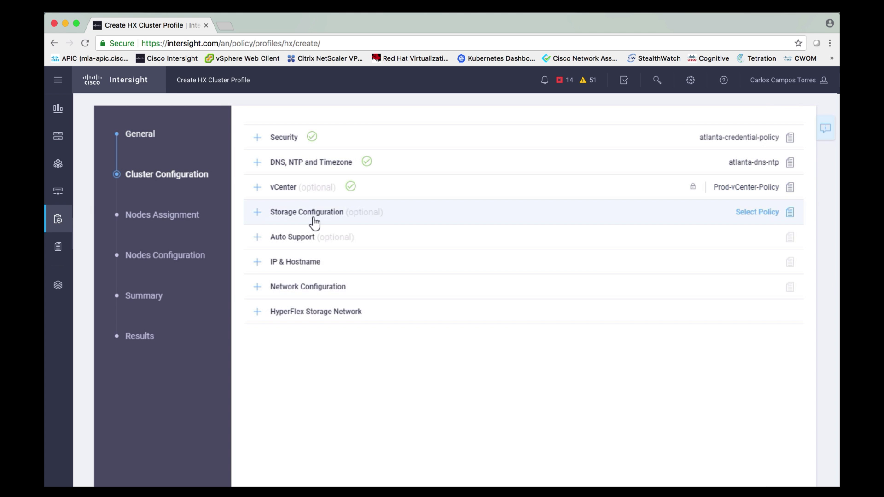
left_click(310, 213)
left_click(377, 276)
left_click(467, 280)
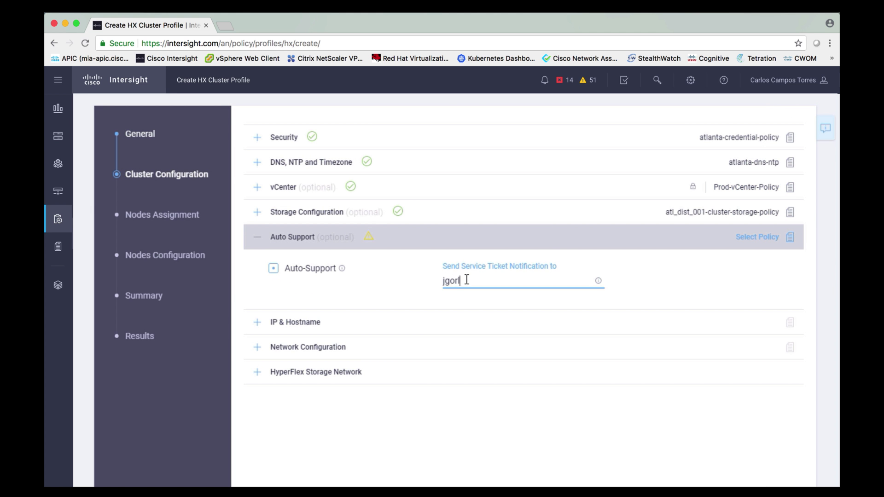
left_click(295, 322)
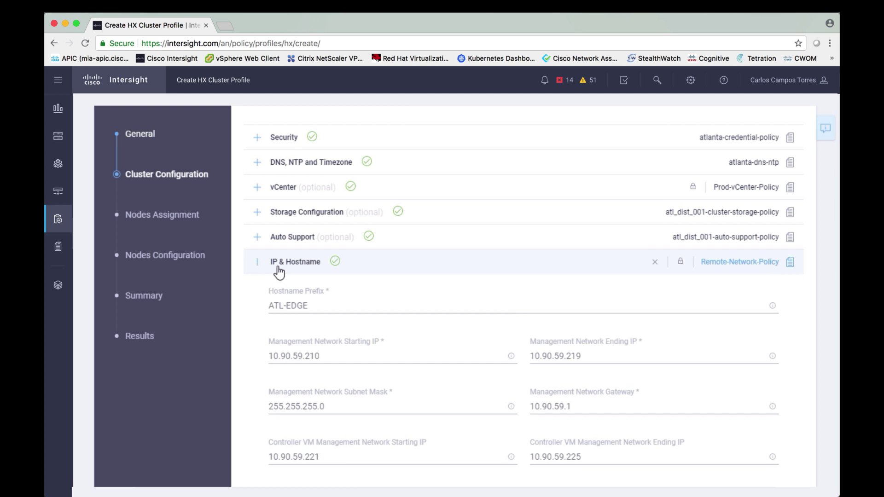
Apply Remote-Network-Policy for IP and hostname and confirm the network and storage network settings.
left_click(295, 262)
left_click(307, 287)
left_click(296, 328)
left_click(316, 395)
left_click(302, 355)
left_click(316, 311)
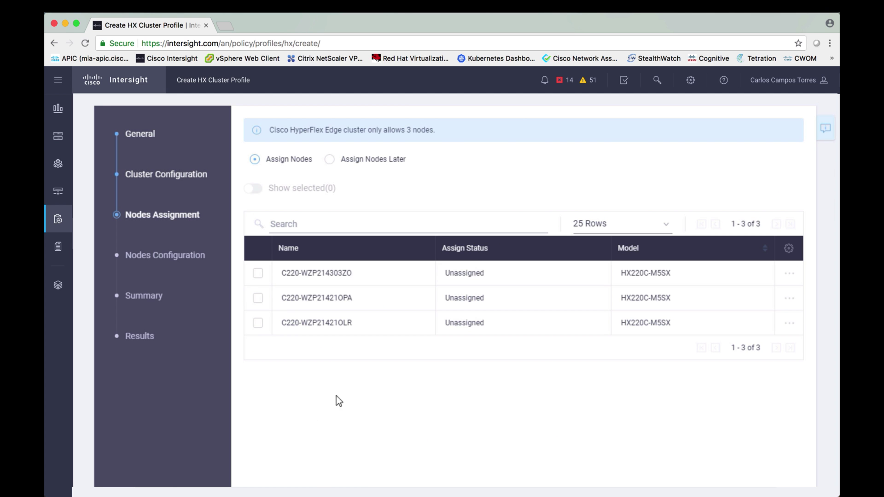
Assign all three nodes and set cluster management IP 10.90.59.224.
left_click(258, 273)
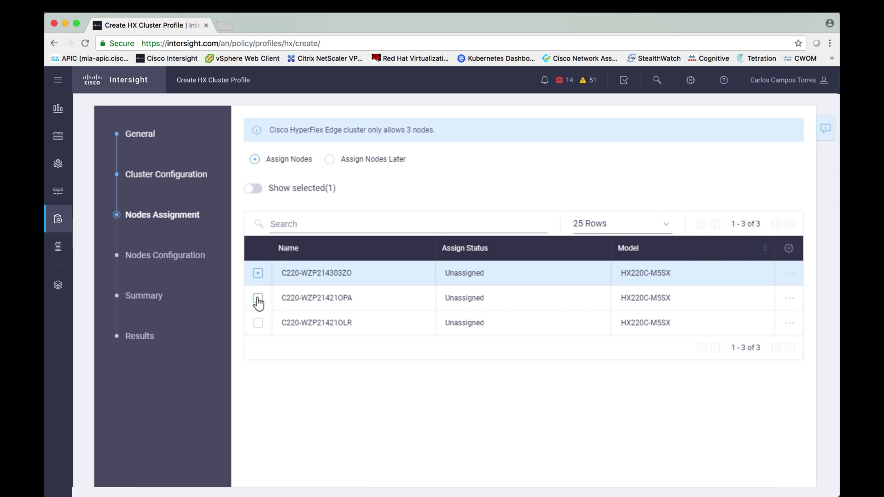
left_click(258, 298)
left_click(257, 323)
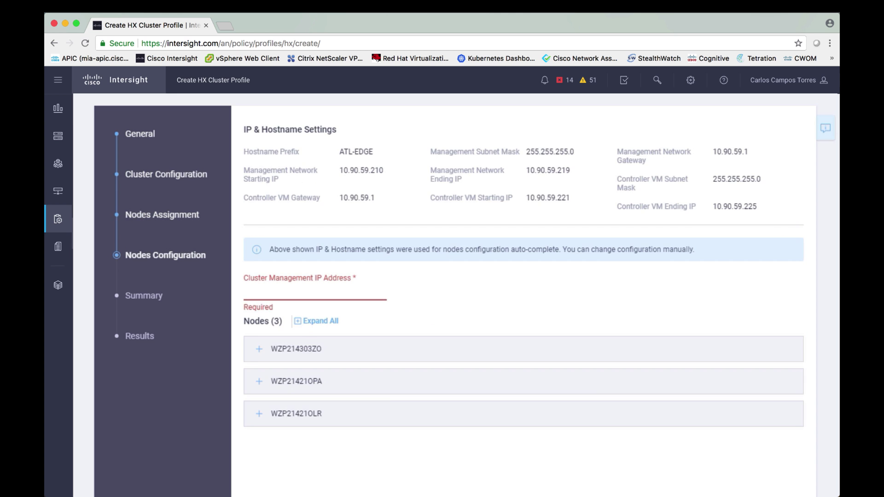
left_click(308, 321)
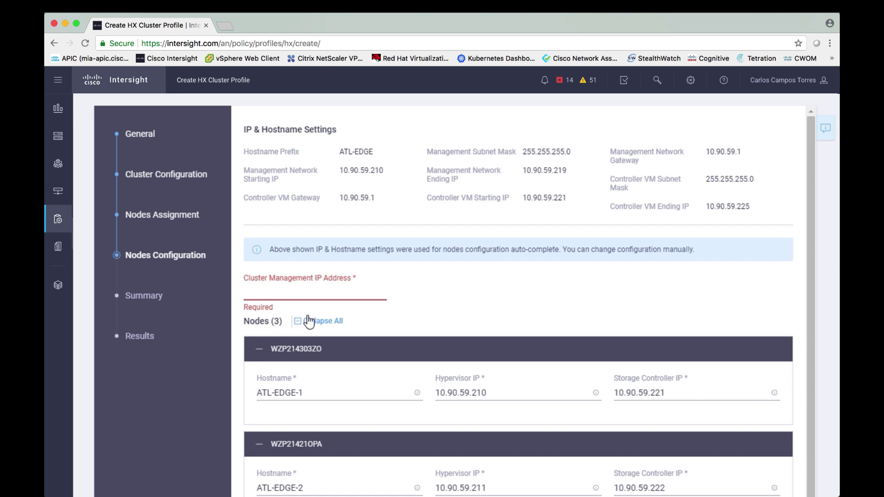
left_click(304, 297)
type("10.90.59.224")
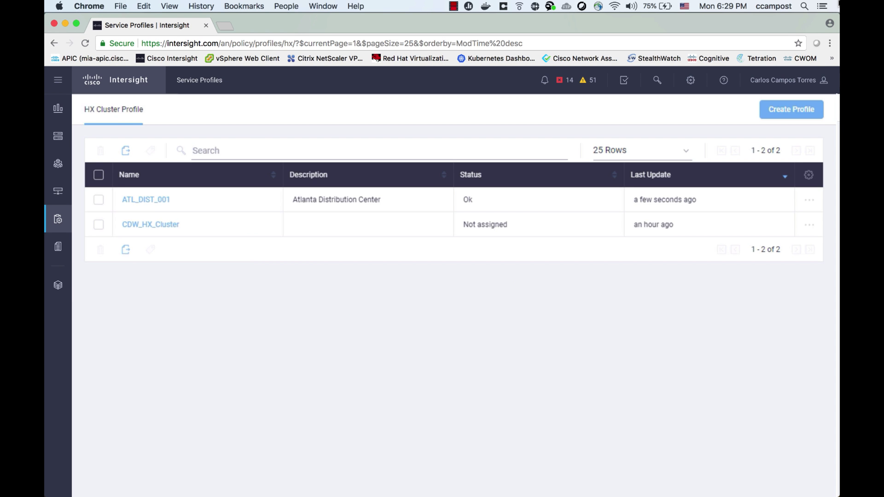
Review the deployed ATL_DIST_001 profile's nodes and results, then launch HyperFlex Connect.
left_click(164, 201)
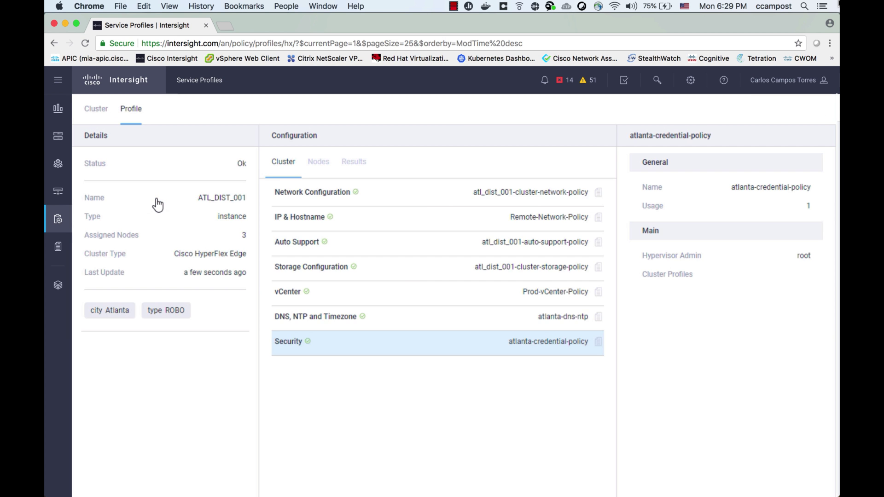
left_click(318, 162)
left_click(354, 163)
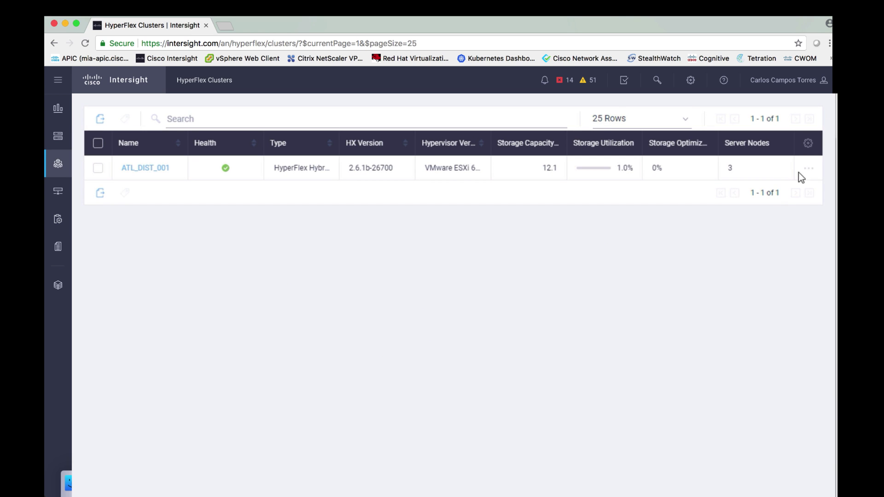
left_click(807, 169)
left_click(790, 193)
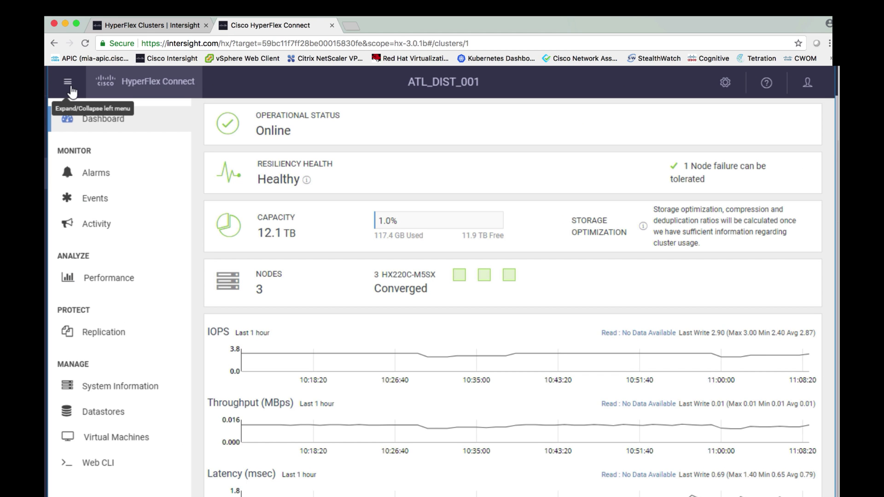
left_click(90, 173)
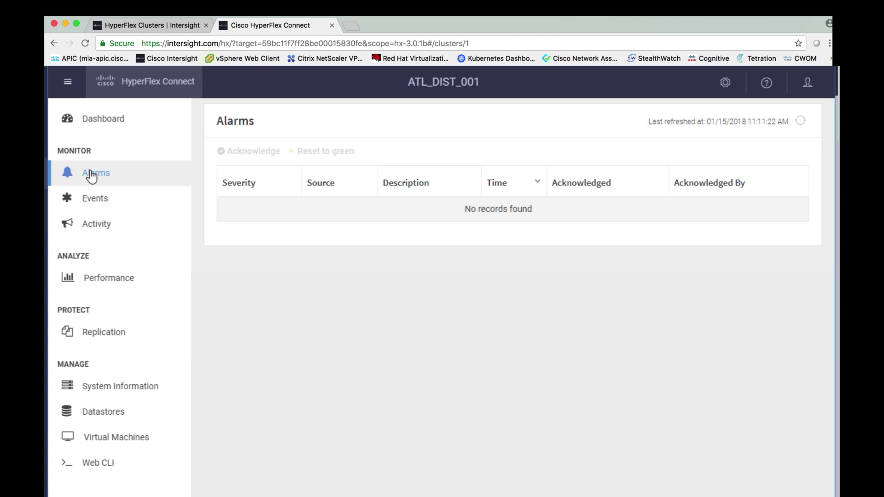
left_click(92, 285)
left_click(102, 388)
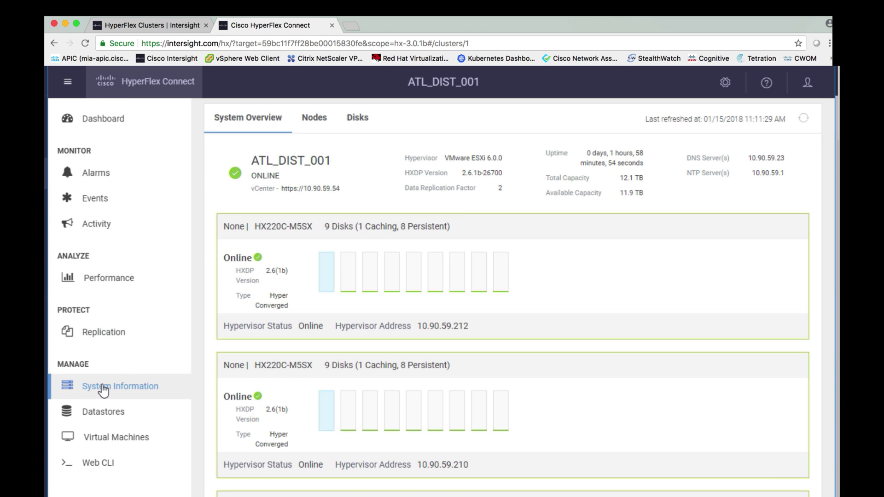
left_click(97, 118)
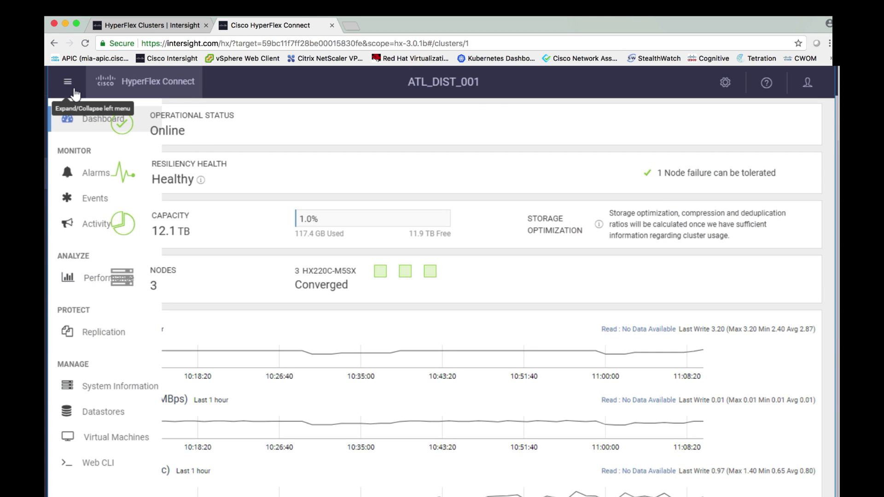
left_click(75, 90)
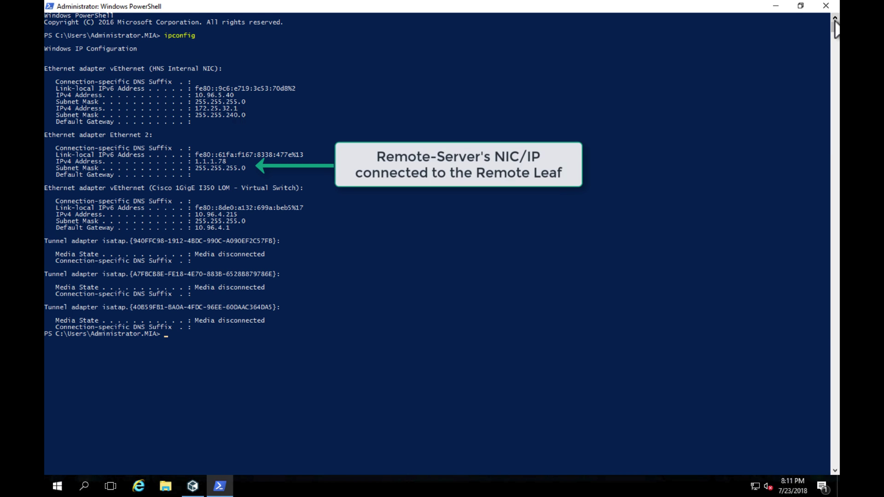
Run 'ping 1.1.1.1 -t' for a continuous ping to 1.1.1.1.
type("ping 1.1.1.1")
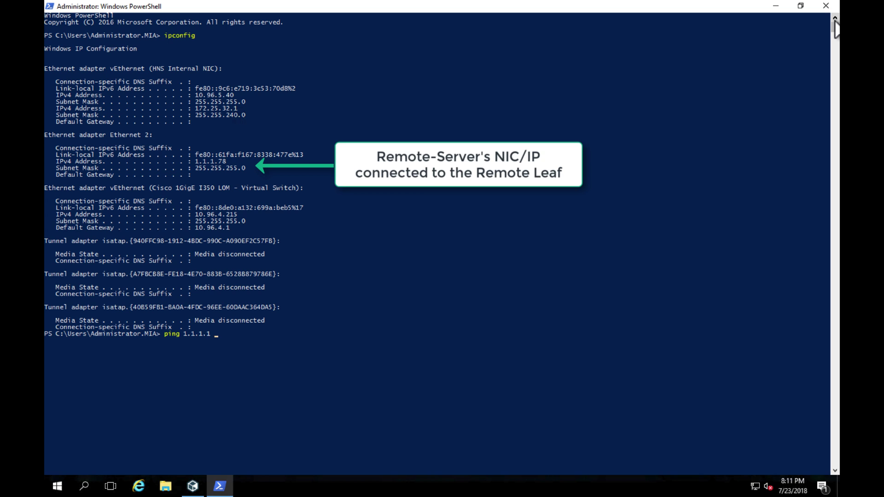
type(" -t")
key("Return")
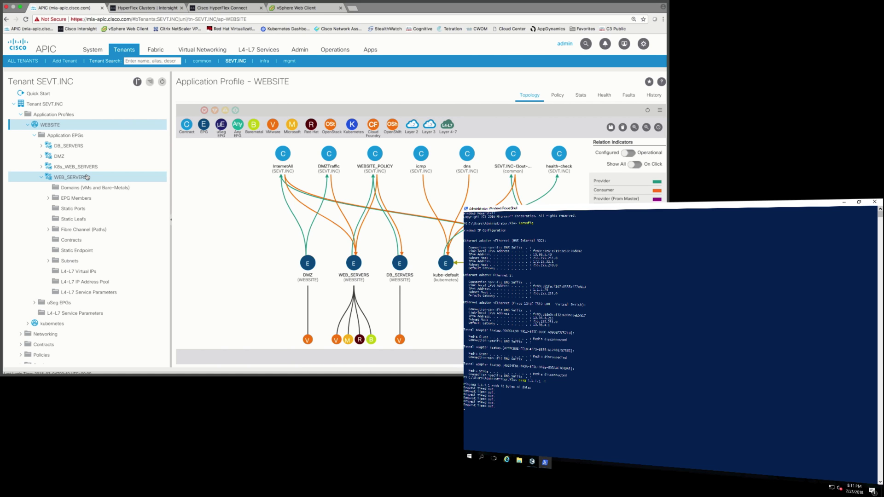
Deploy RemoteLeaf121 port eth1/3 to WEB_SERVERS as Access (Untagged) on vlan-2810.
left_click(72, 209)
right_click(72, 209)
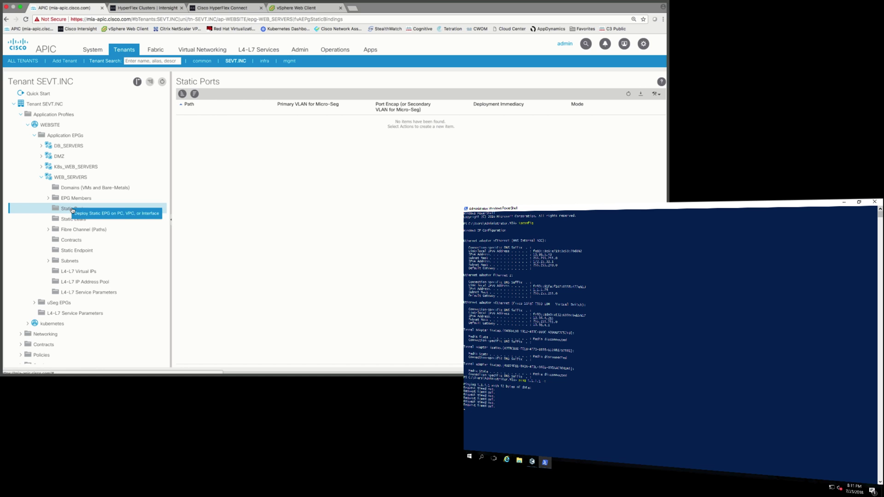
left_click(74, 214)
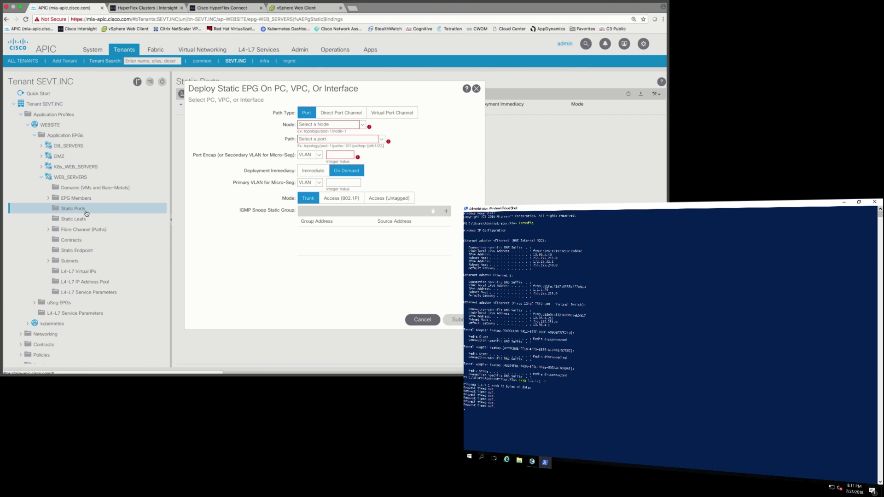
left_click(362, 125)
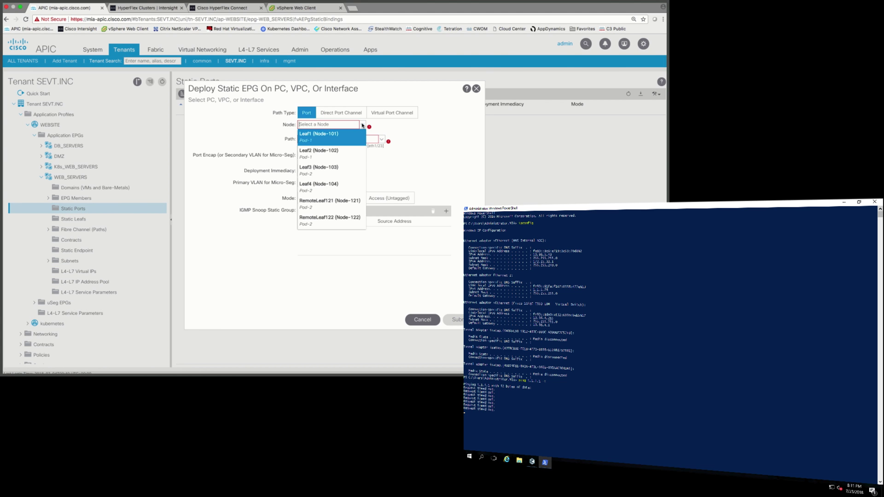
left_click(322, 205)
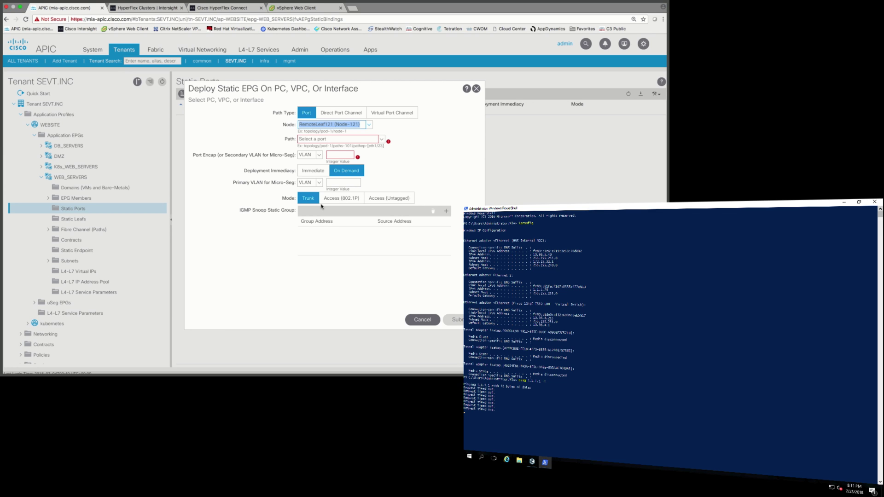
left_click(378, 140)
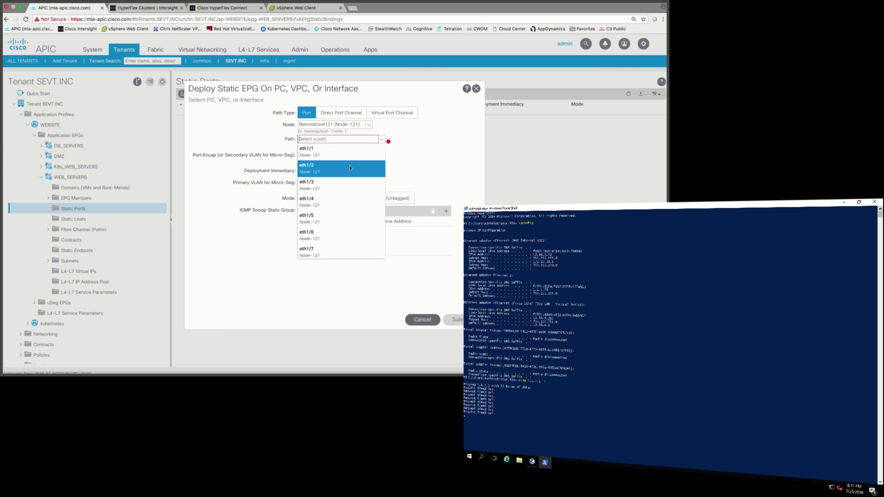
left_click(333, 181)
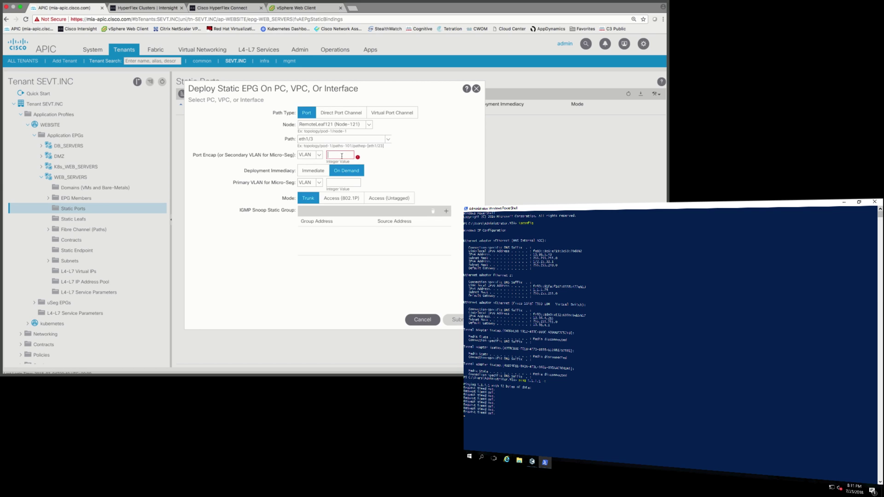
left_click(387, 197)
left_click(334, 223)
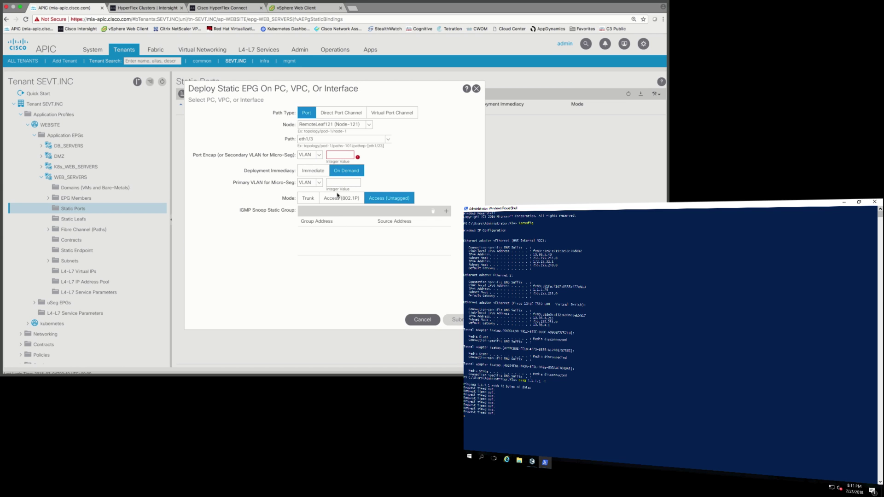
left_click(336, 156)
type("2810")
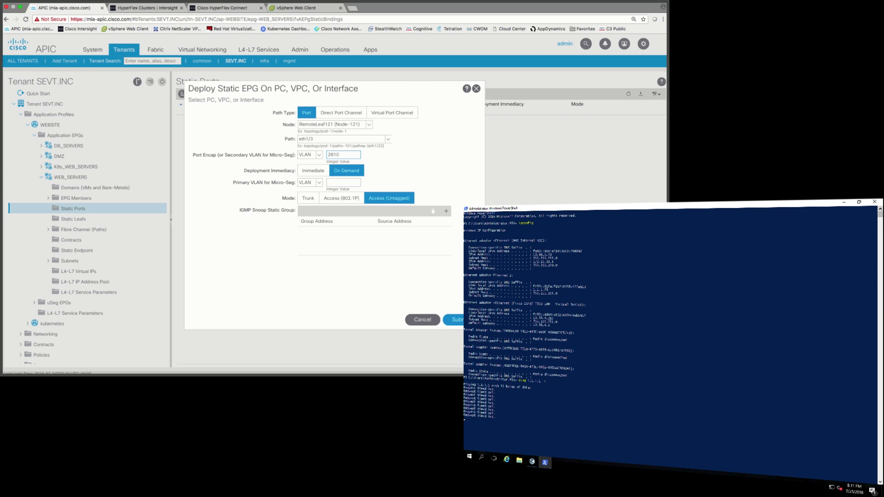
left_click(454, 320)
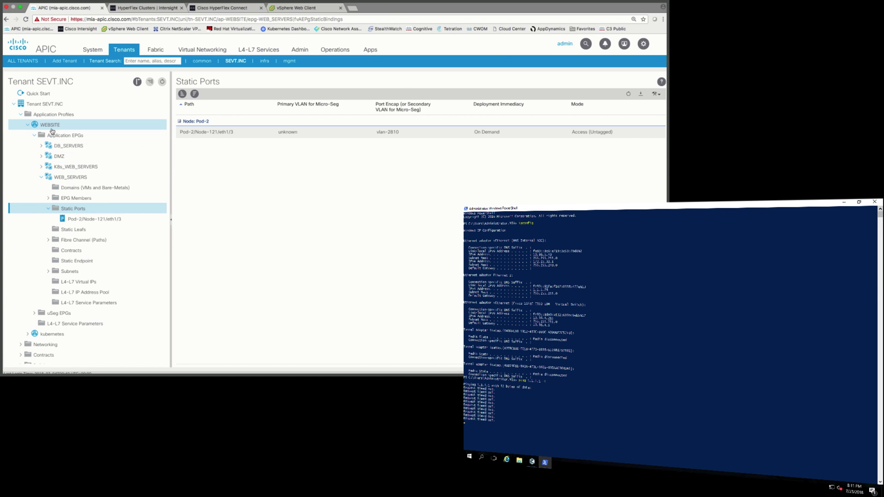
Open the WEBSITE application profile in the tenant tree to show its topology.
left_click(51, 128)
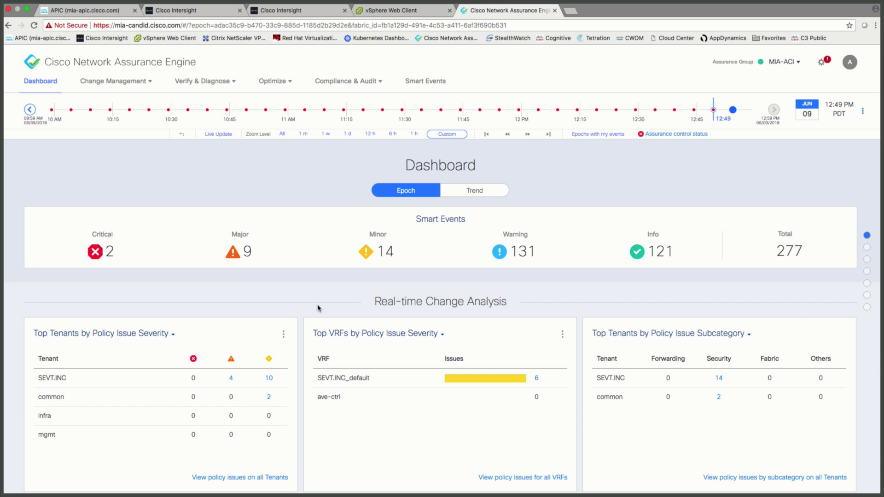
List major smart events, open EP_DUPLICATE_IP, and read through the first event's details.
left_click(234, 249)
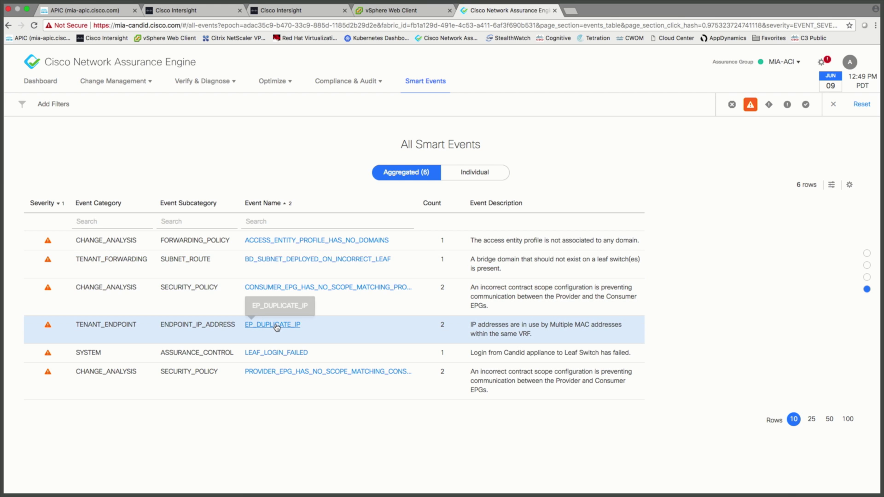
left_click(276, 327)
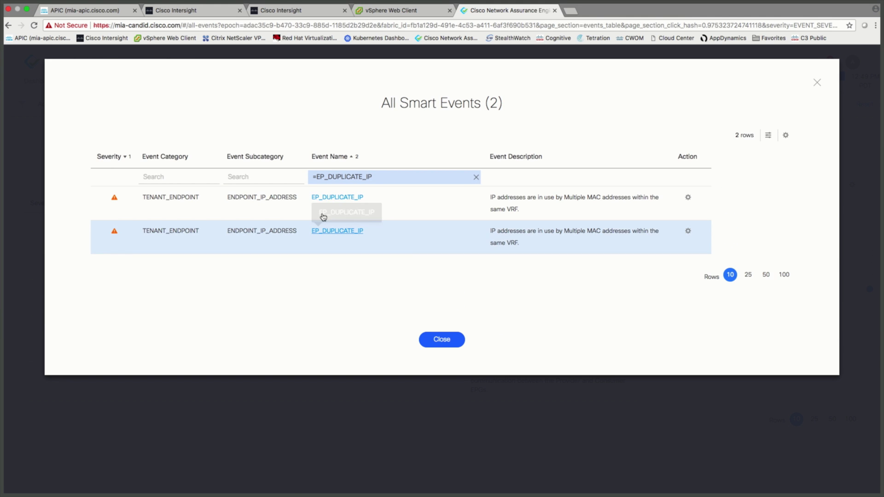
left_click(346, 199)
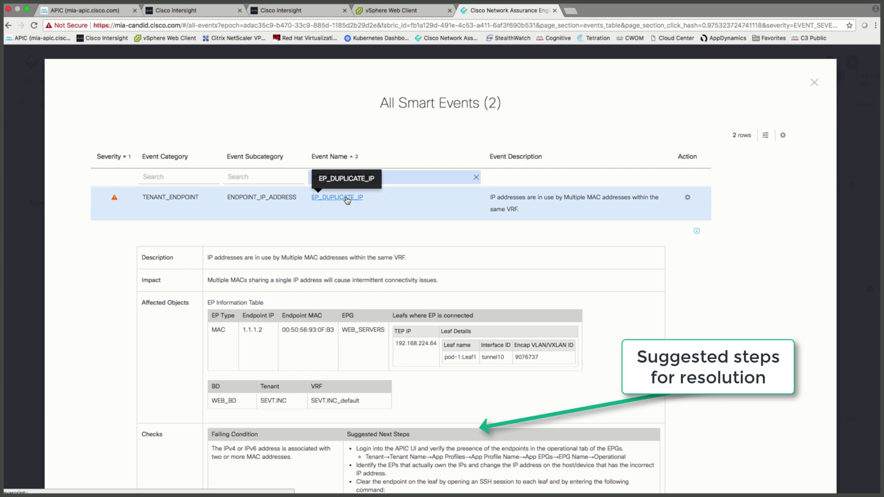
scroll(473, 340, "down", 5)
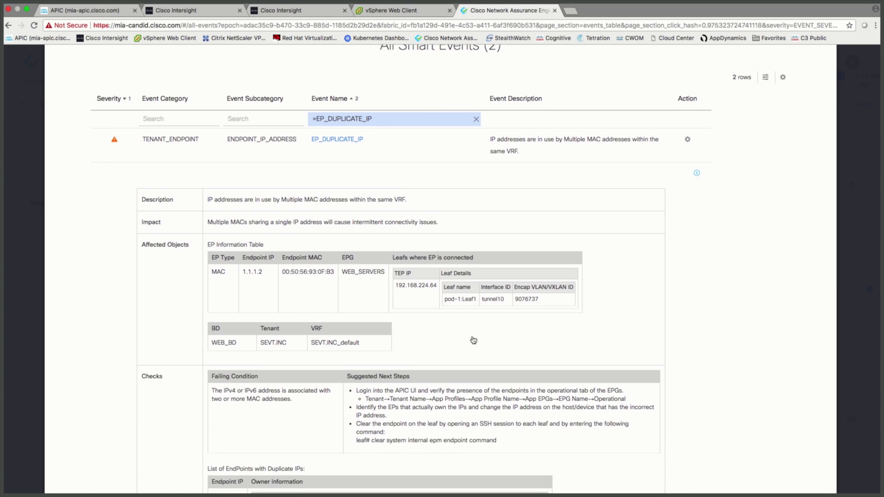
scroll(473, 340, "down", 3)
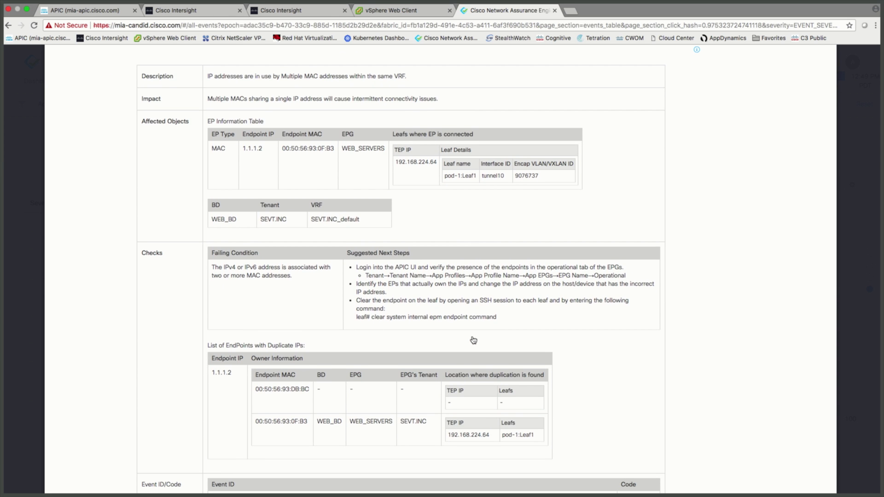
scroll(472, 340, "down", 6)
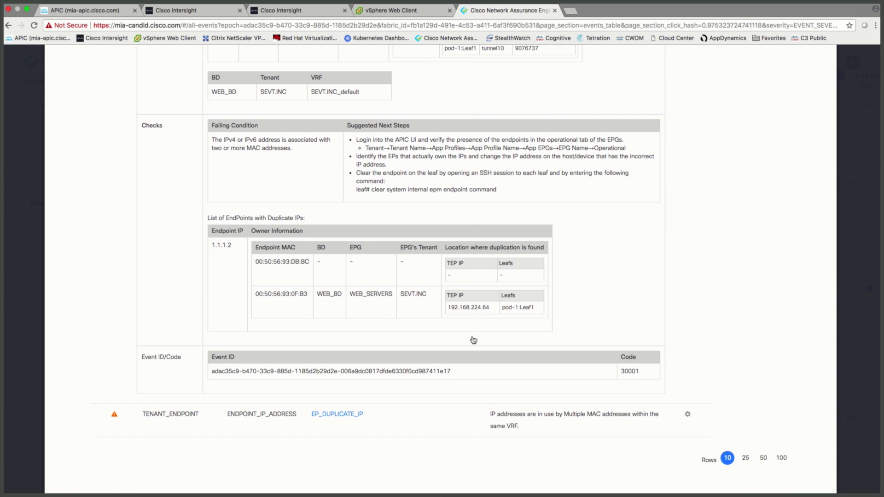
scroll(473, 340, "up", 15)
left_click(816, 79)
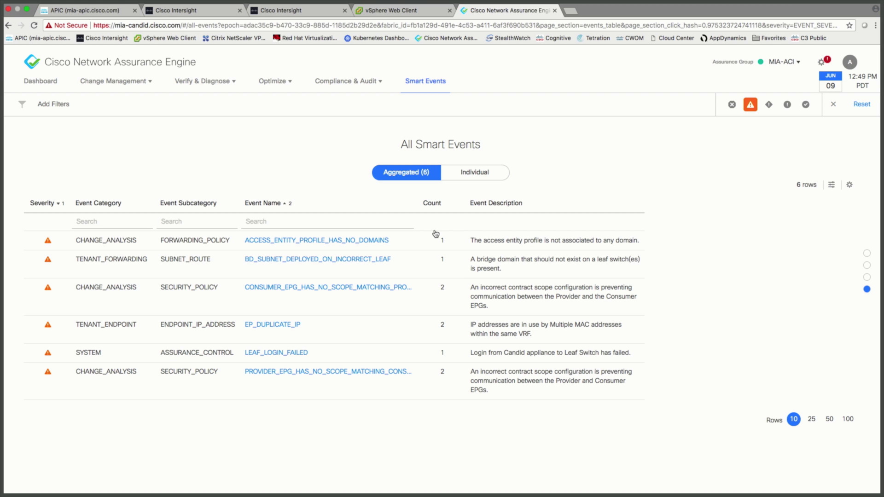
Expand the ACCESS_ENTITY_PROFILE_HAS_NO_DOMAINS event's details and suggested fixes, then close it.
left_click(325, 240)
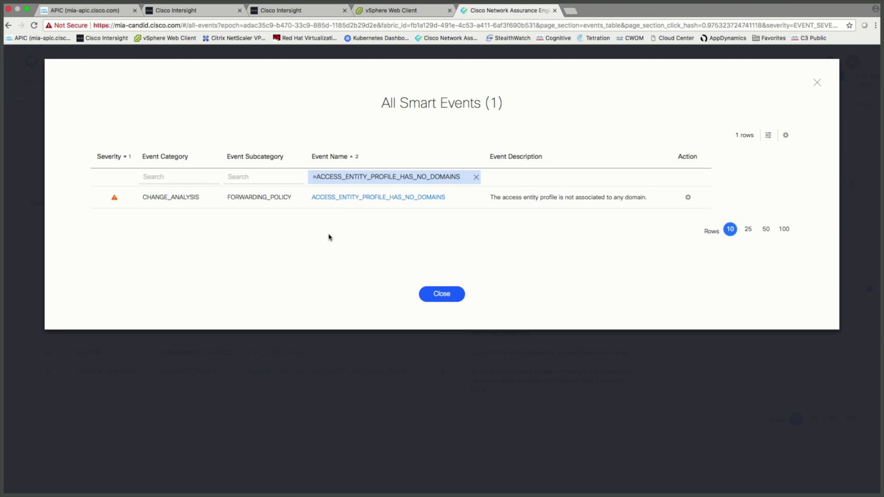
left_click(376, 198)
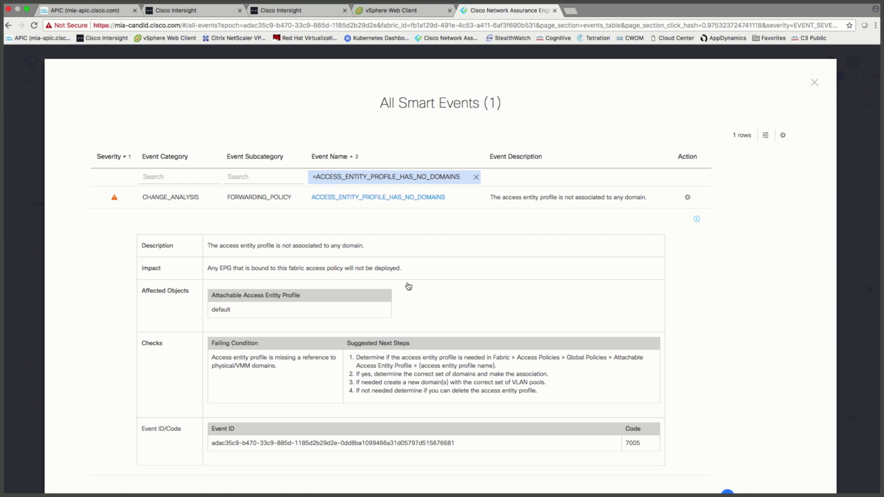
key("Escape")
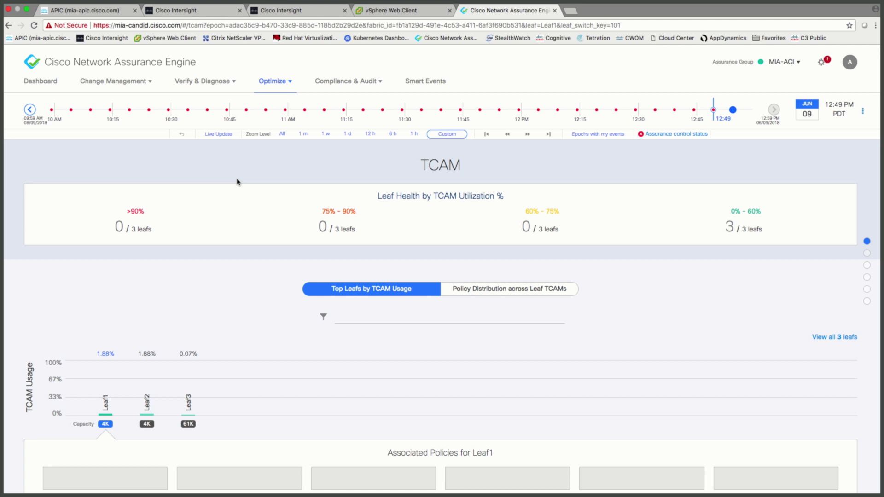
Review the TCAM utilization page, then go to Verify & Diagnose > Tenant Security.
scroll(237, 182, "down", 3)
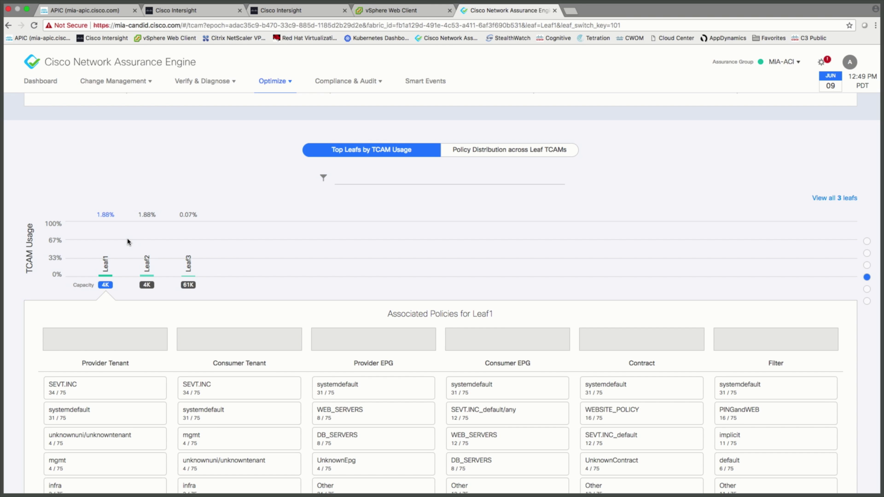
scroll(127, 242, "down", 8)
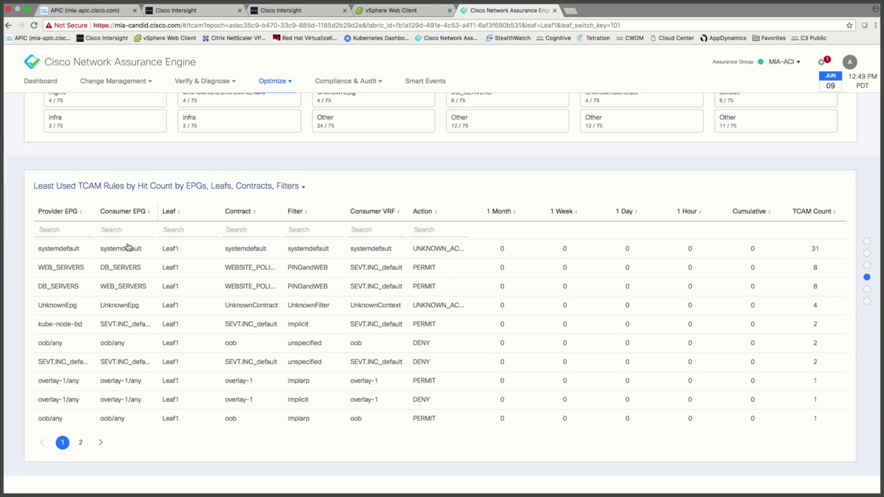
scroll(128, 247, "down", 5)
scroll(279, 387, "up", 15)
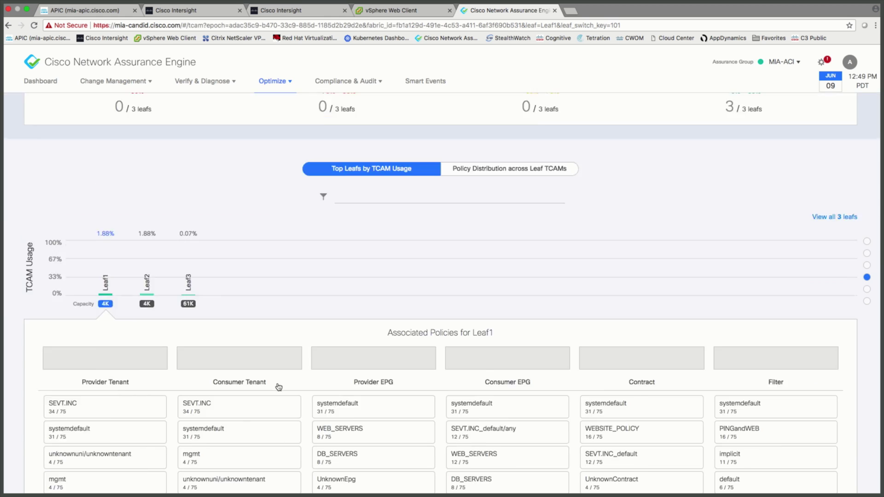
left_click(204, 83)
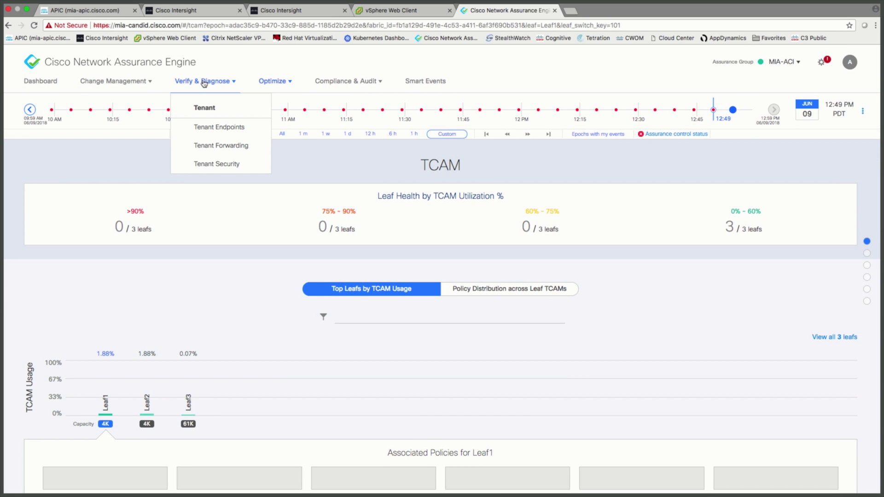
left_click(207, 165)
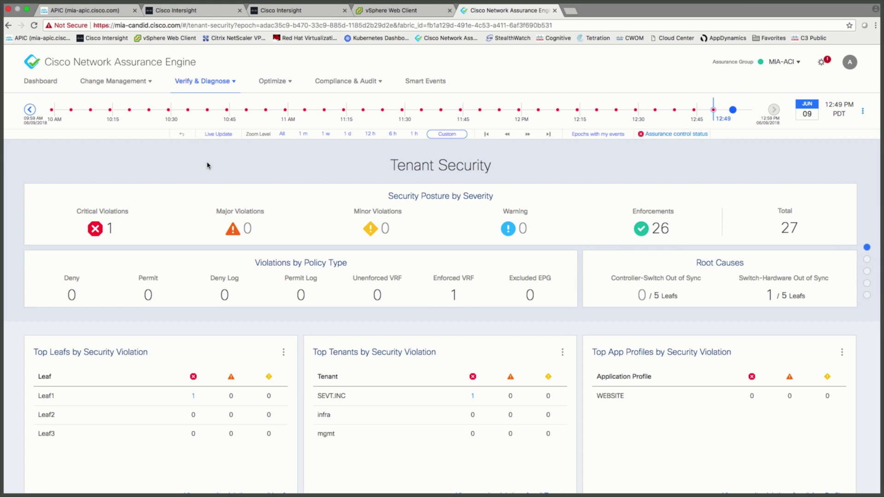
Inspect the WEB_SERVERS–DB_SERVERS link and expand the SEVT.INC/WEBSITE_POLICY contract's PINGandWEB rules.
scroll(207, 165, "down", 15)
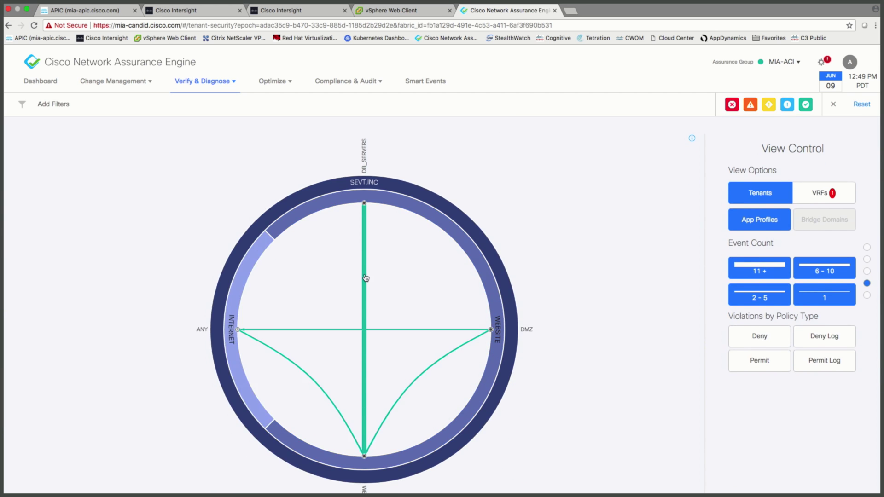
left_click(364, 278)
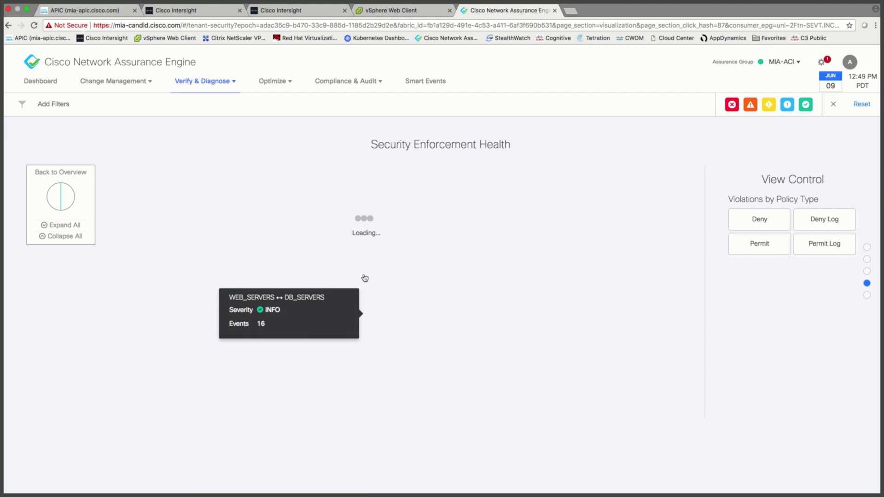
left_click(524, 269)
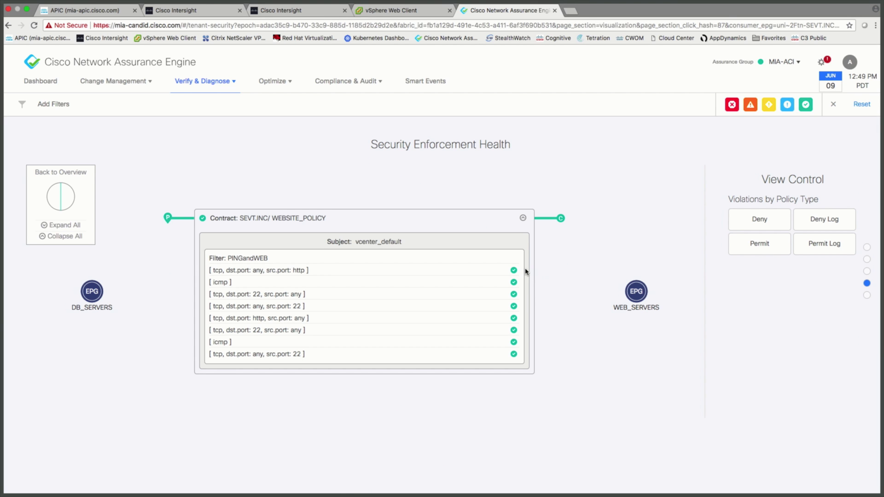